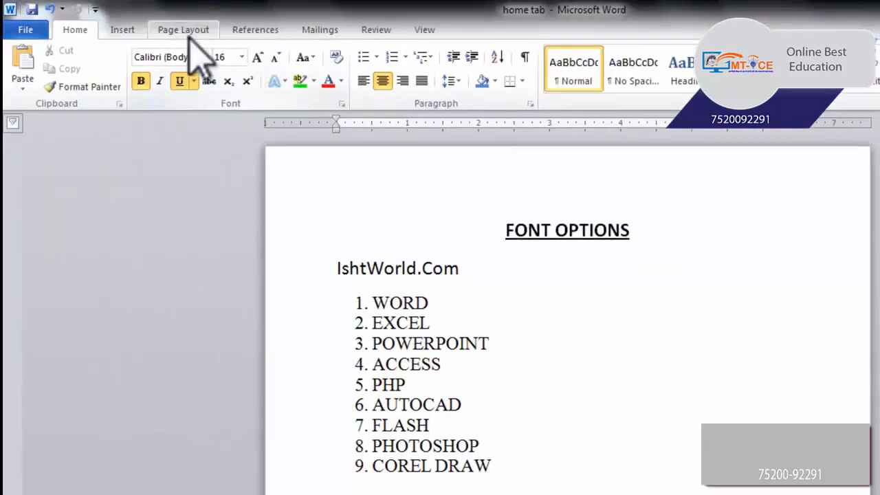
Select the text from IshtWorld.Com through COREL DRAW, and clear the selection.
{"action": "scroll", "coordinate": [475, 344], "scroll_direction": "down", "scroll_amount": 1}
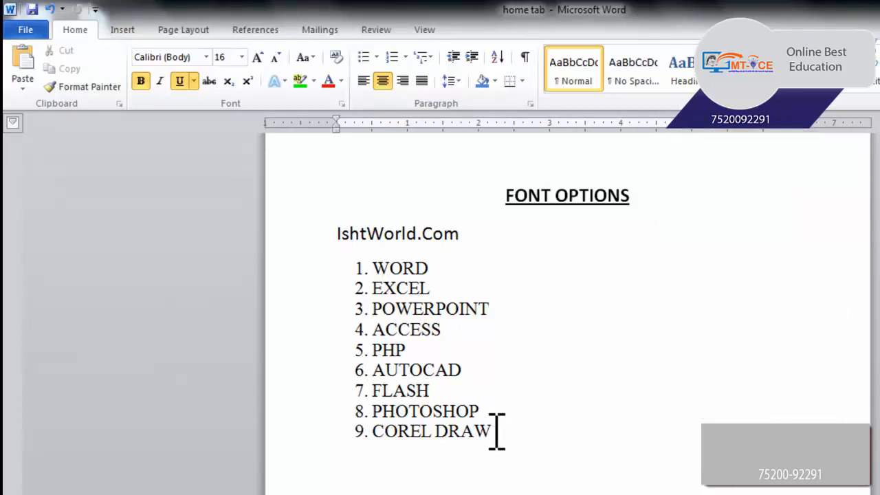
{"action": "left_click", "coordinate": [495, 432]}
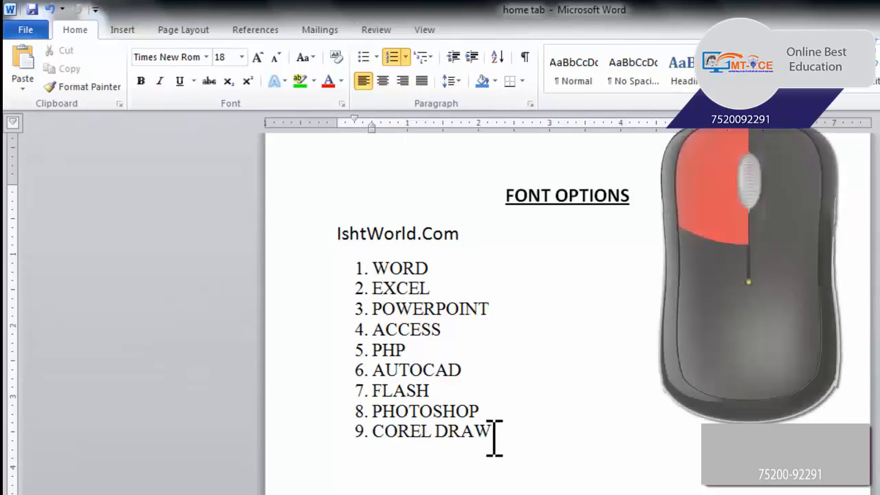
{"action": "mouse_move", "coordinate": [493, 433]}
{"action": "left_mouse_down"}
{"action": "mouse_move", "coordinate": [436, 419]}
{"action": "mouse_move", "coordinate": [379, 364]}
{"action": "mouse_move", "coordinate": [383, 257]}
{"action": "mouse_move", "coordinate": [353, 232]}
{"action": "mouse_move", "coordinate": [344, 235]}
{"action": "left_mouse_up"}
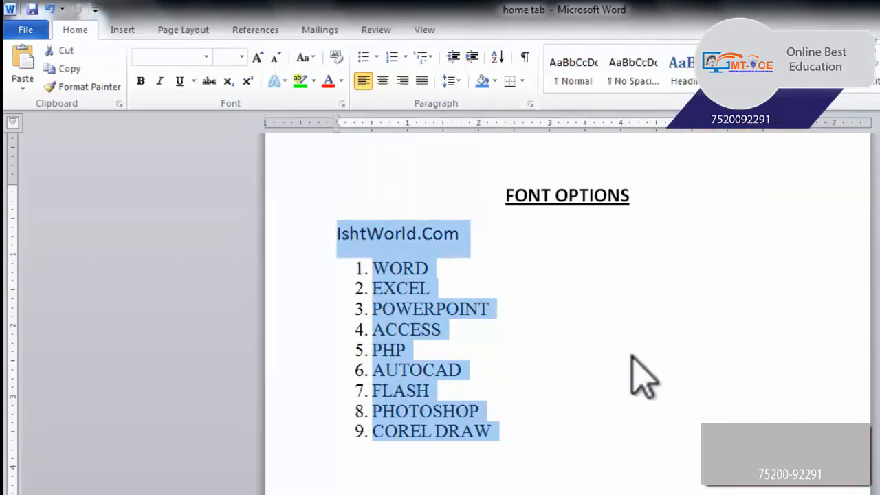
{"action": "left_click", "coordinate": [550, 378]}
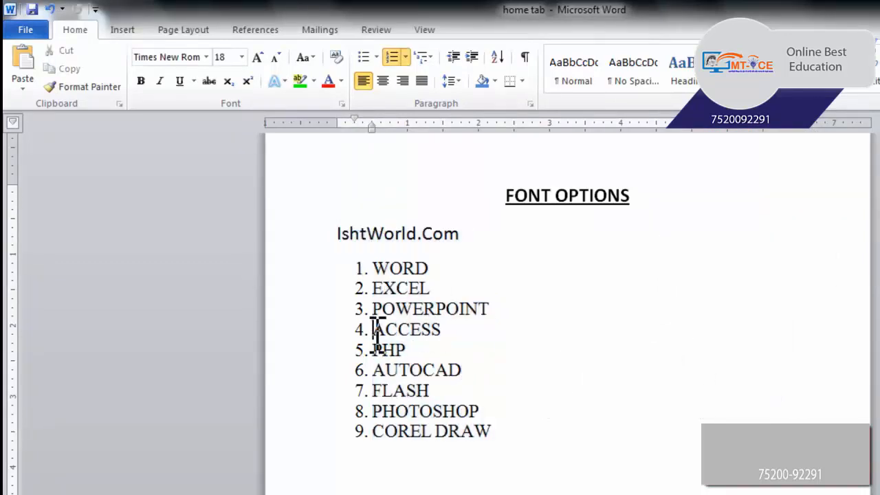
Select the list items POWERPOINT and ACCESS, and clear the selection.
{"action": "left_click_drag", "start_coordinate": [376, 335], "coordinate": [438, 396]}
{"action": "left_click_drag", "start_coordinate": [491, 308], "coordinate": [379, 320]}
{"action": "left_click", "coordinate": [488, 356]}
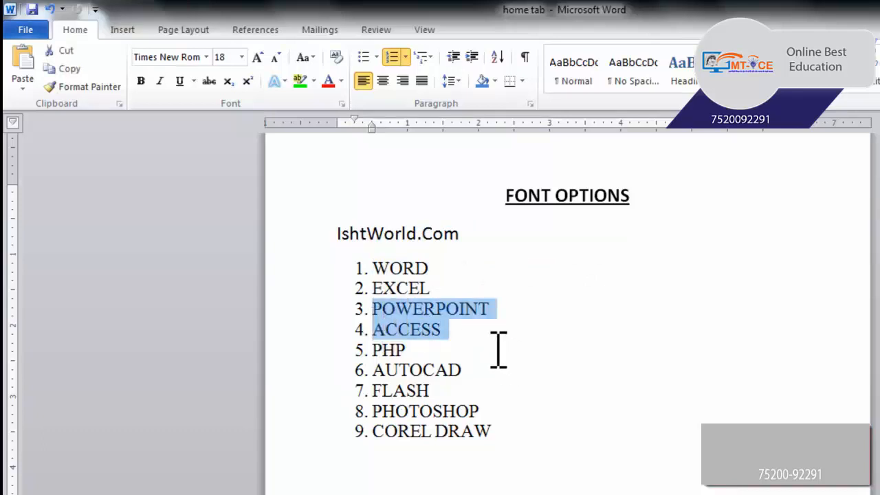
{"action": "left_click", "coordinate": [552, 380]}
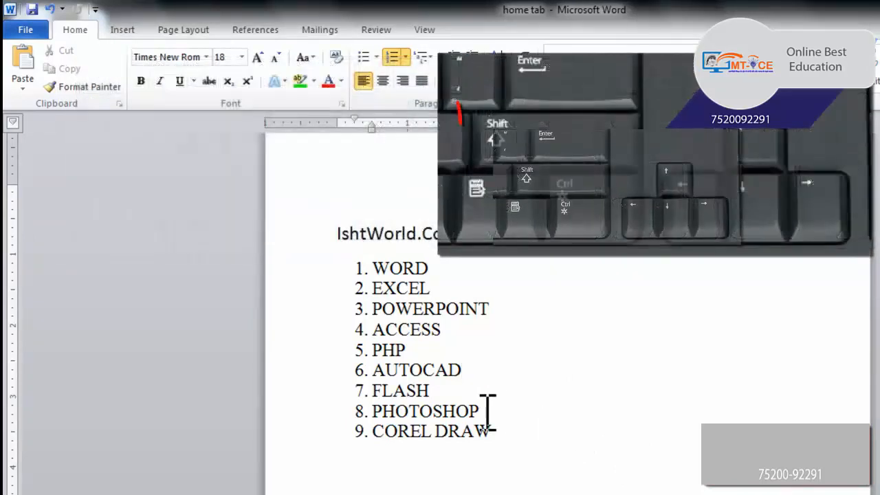
Extend a selection character by character across the list item PHOTOSHOP, and clear the selection.
{"action": "key", "text": "Down"}
{"action": "scroll", "coordinate": [502, 415], "scroll_direction": "down", "scroll_amount": 3}
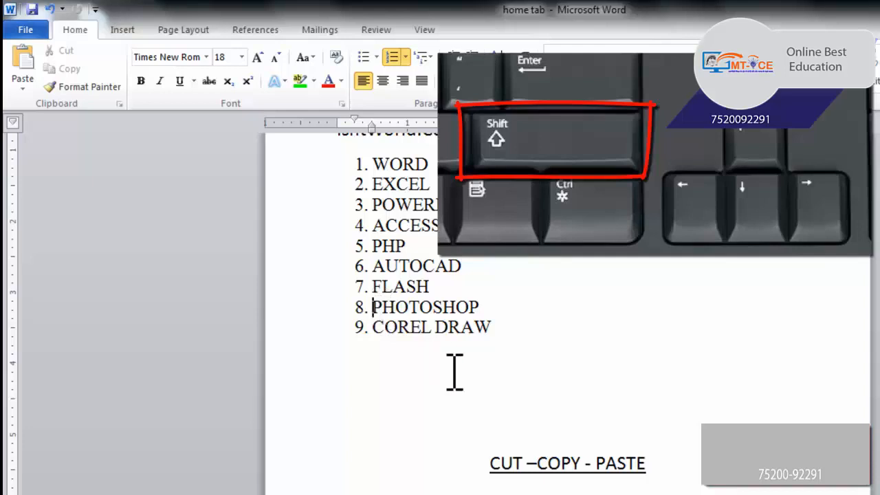
{"action": "key", "text": "shift+Right"}
{"action": "key", "text": "shift+Right"}
{"action": "key", "text": "shift+Right"}
{"action": "key", "text": "shift+Right"}
{"action": "key", "text": "shift+Right"}
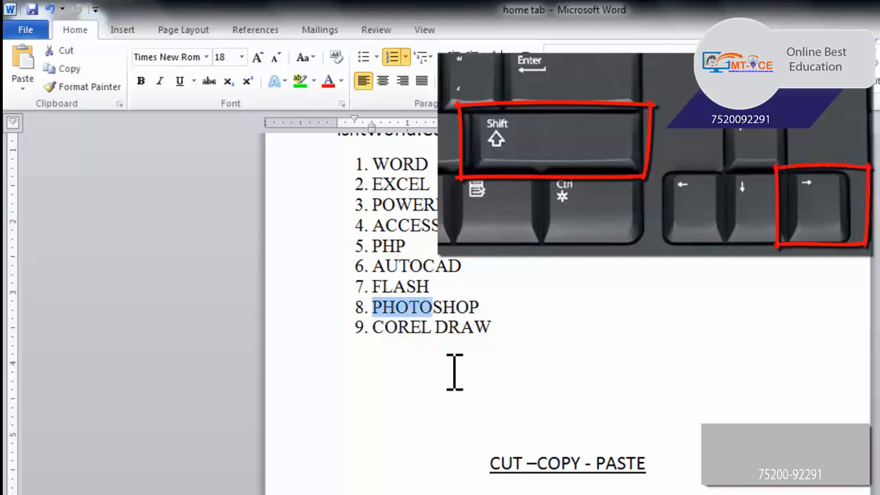
{"action": "key", "text": "shift+Right"}
{"action": "key", "text": "shift+Right"}
{"action": "key", "text": "shift+Right"}
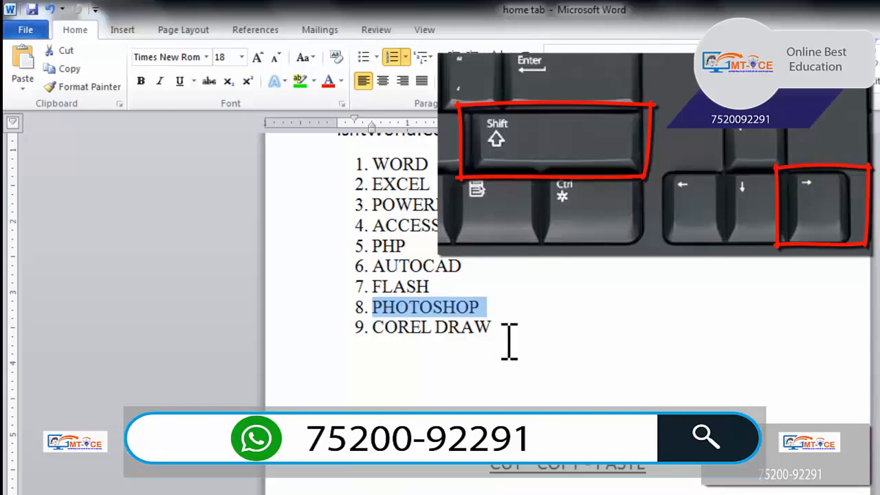
{"action": "scroll", "coordinate": [544, 412], "scroll_direction": "down", "scroll_amount": 1}
{"action": "scroll", "coordinate": [547, 481], "scroll_direction": "up", "scroll_amount": 5}
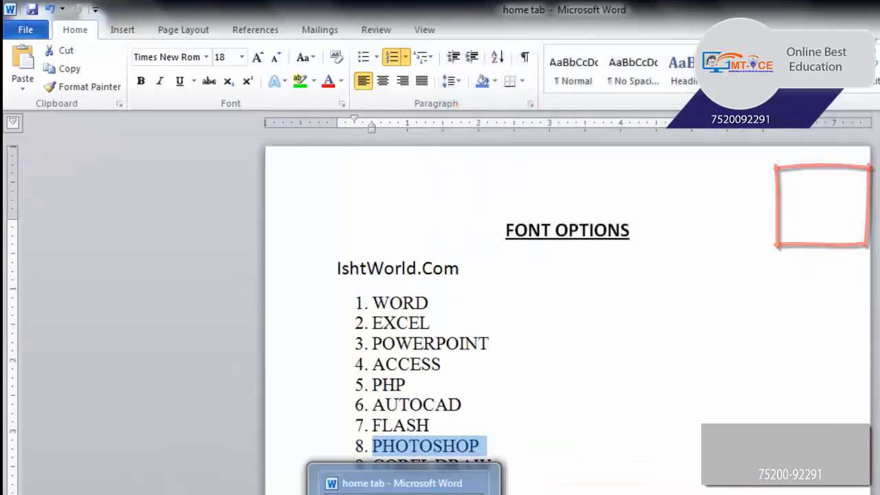
{"action": "left_click", "coordinate": [571, 484]}
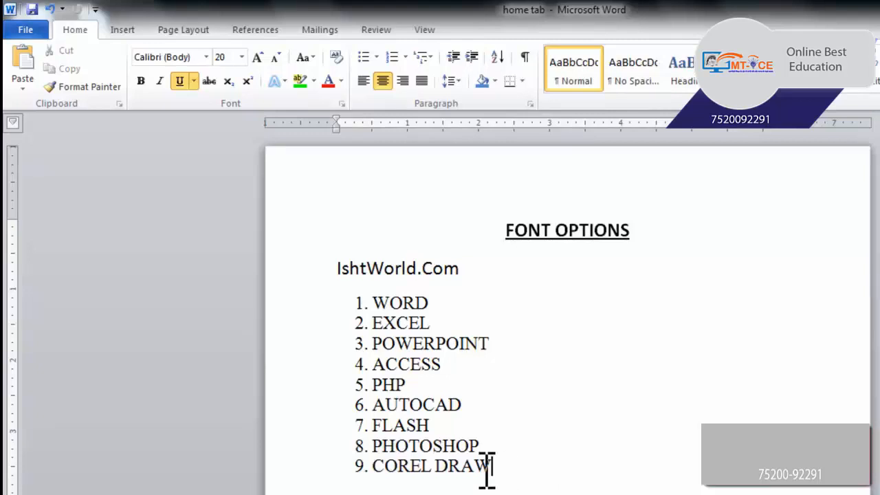
Select all nine list items, WORD through COREL DRAW, and set their font to Arial.
{"action": "mouse_move", "coordinate": [487, 468]}
{"action": "left_mouse_down"}
{"action": "mouse_move", "coordinate": [314, 334]}
{"action": "mouse_move", "coordinate": [319, 292]}
{"action": "left_mouse_up"}
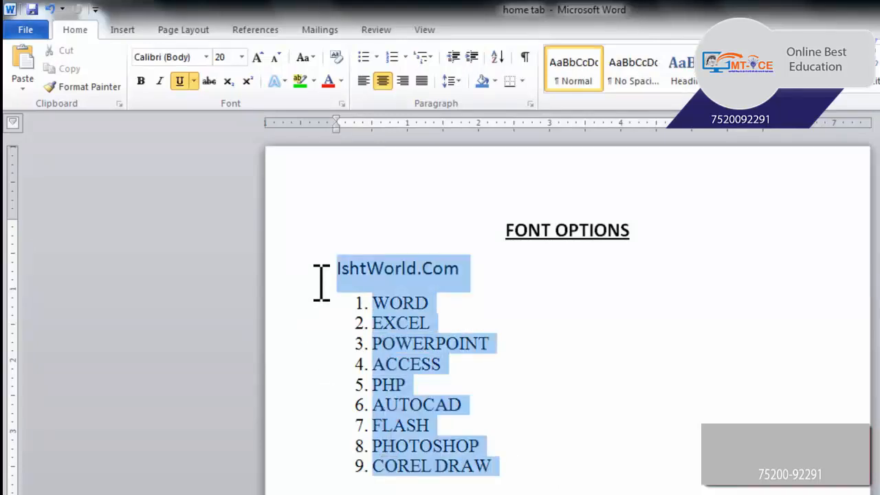
{"action": "left_click", "coordinate": [517, 386]}
{"action": "mouse_move", "coordinate": [516, 465]}
{"action": "left_mouse_down"}
{"action": "mouse_move", "coordinate": [353, 334]}
{"action": "mouse_move", "coordinate": [355, 315]}
{"action": "left_mouse_up"}
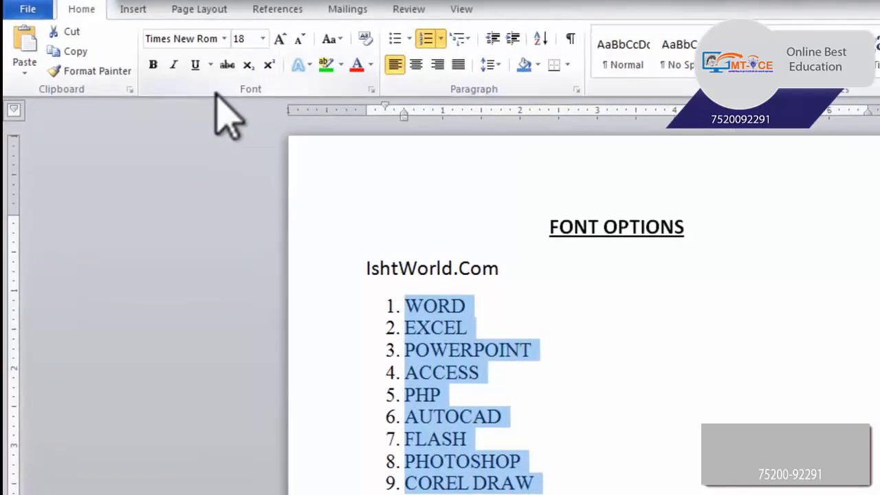
{"action": "left_click", "coordinate": [224, 40]}
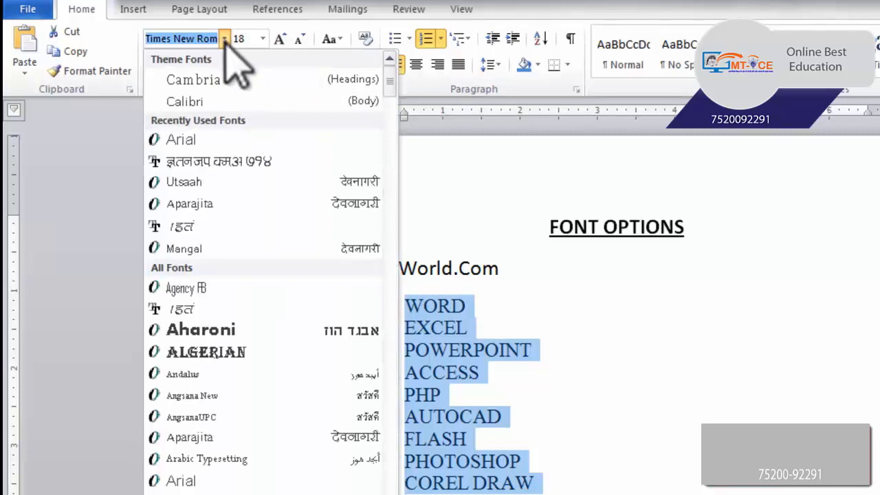
{"action": "left_click", "coordinate": [224, 40]}
{"action": "left_click", "coordinate": [224, 39]}
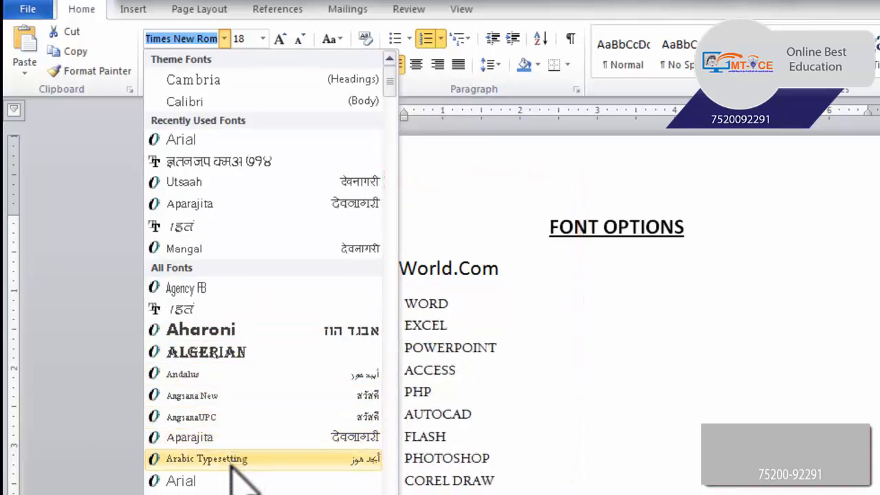
{"action": "scroll", "coordinate": [230, 467], "scroll_direction": "down", "scroll_amount": 3}
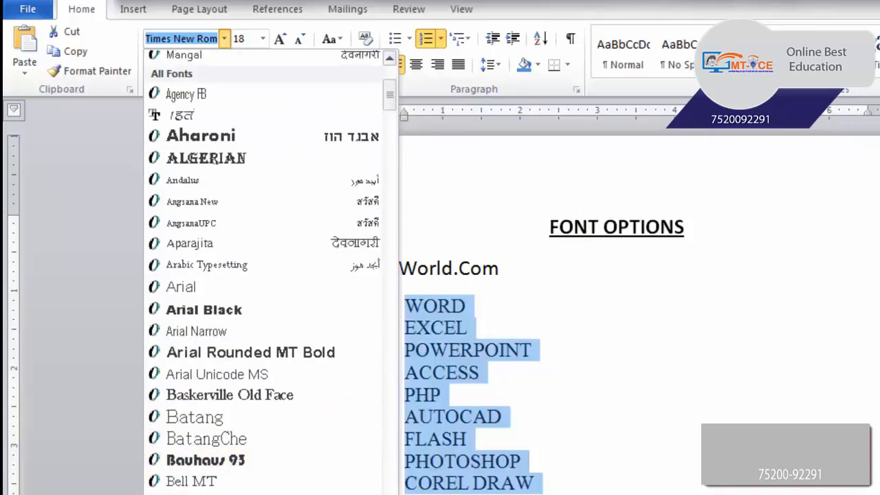
{"action": "scroll", "coordinate": [270, 272], "scroll_direction": "down", "scroll_amount": 7}
{"action": "scroll", "coordinate": [172, 436], "scroll_direction": "down", "scroll_amount": 2}
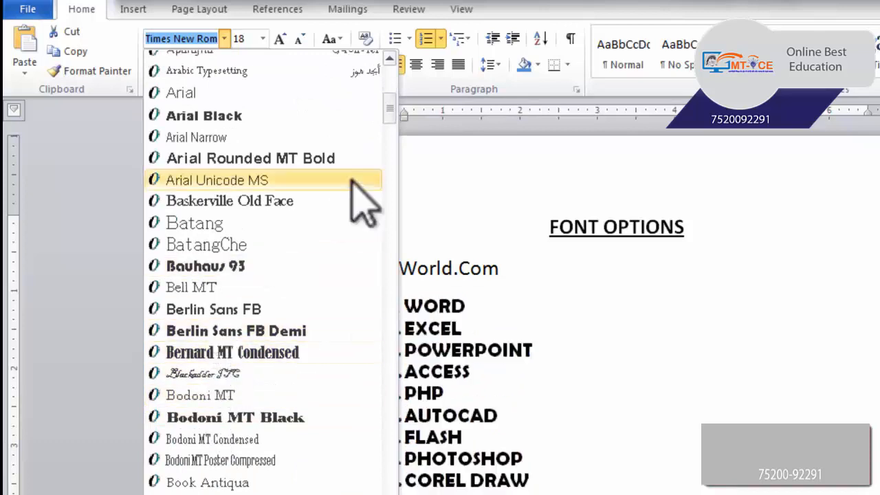
{"action": "left_click_drag", "start_coordinate": [386, 109], "coordinate": [385, 67]}
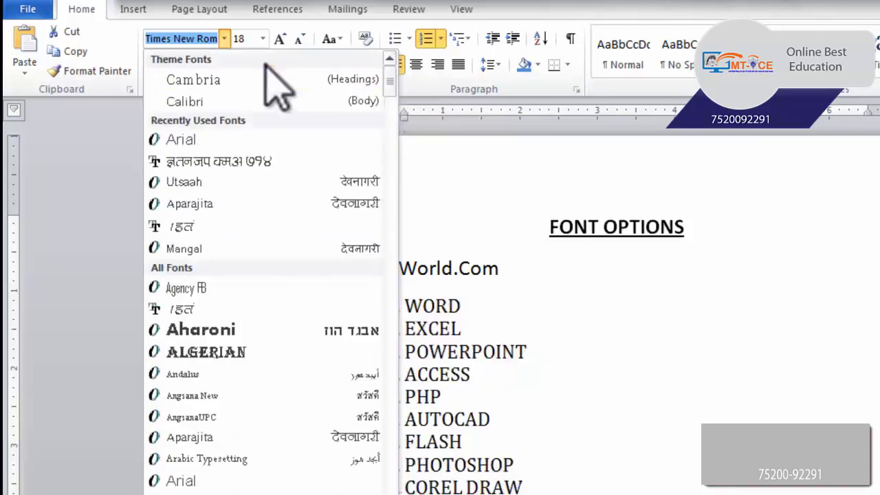
{"action": "left_click", "coordinate": [202, 137]}
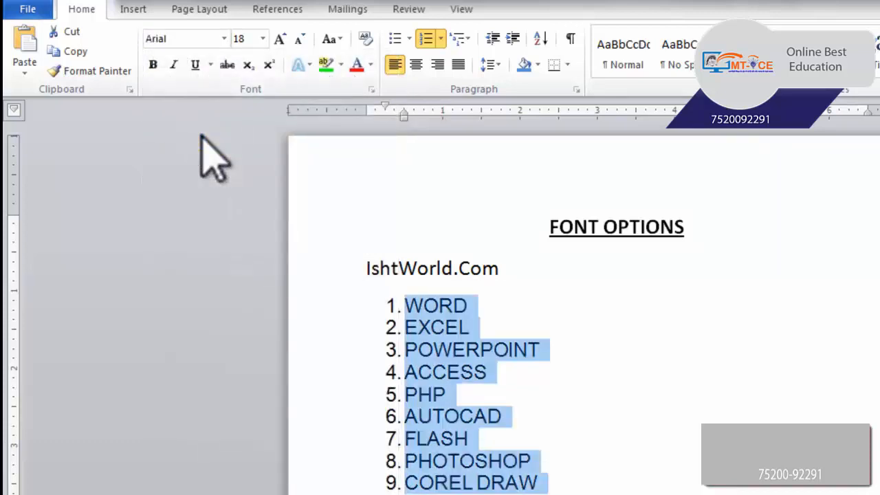
Set the selected list's font size to 16, and grow it in increments up to 26.
{"action": "left_click", "coordinate": [263, 38]}
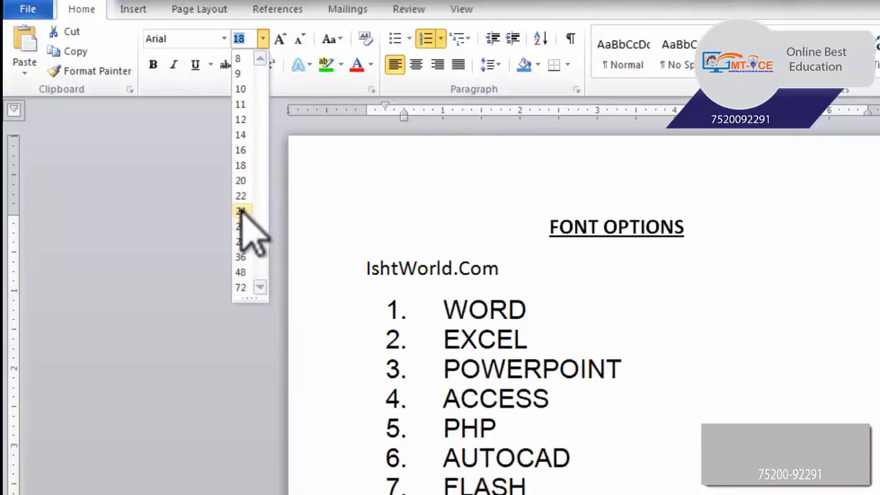
{"action": "left_click", "coordinate": [242, 150]}
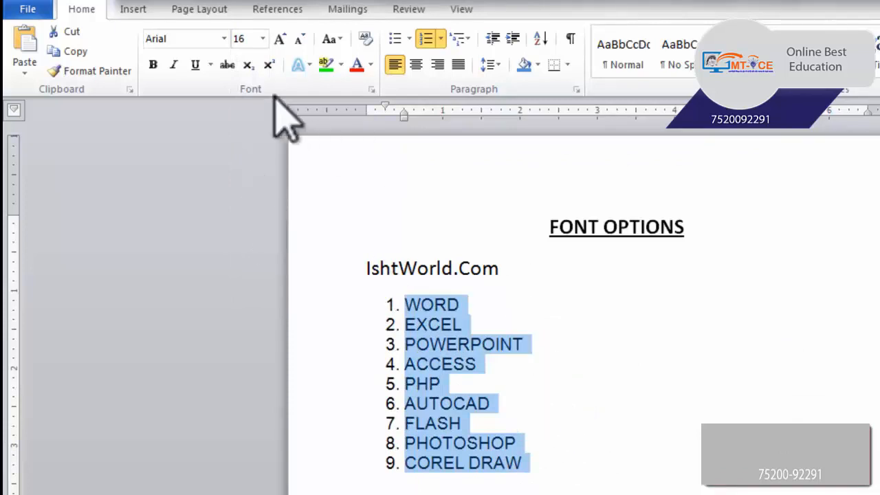
{"action": "left_click", "coordinate": [281, 43]}
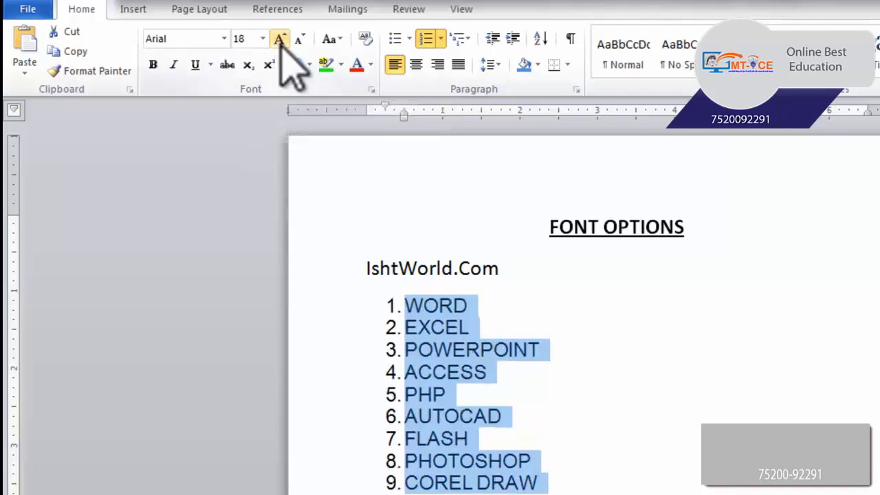
{"action": "left_click", "coordinate": [281, 43]}
{"action": "left_click", "coordinate": [281, 43]}
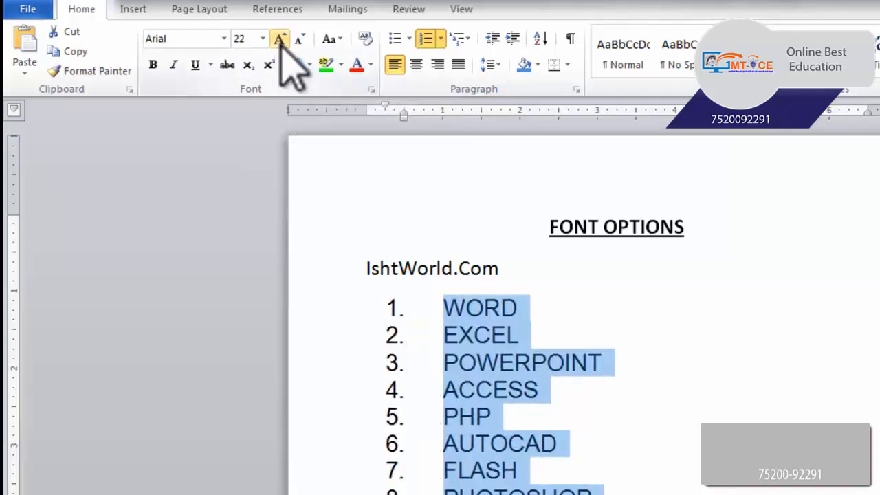
{"action": "left_click", "coordinate": [281, 43]}
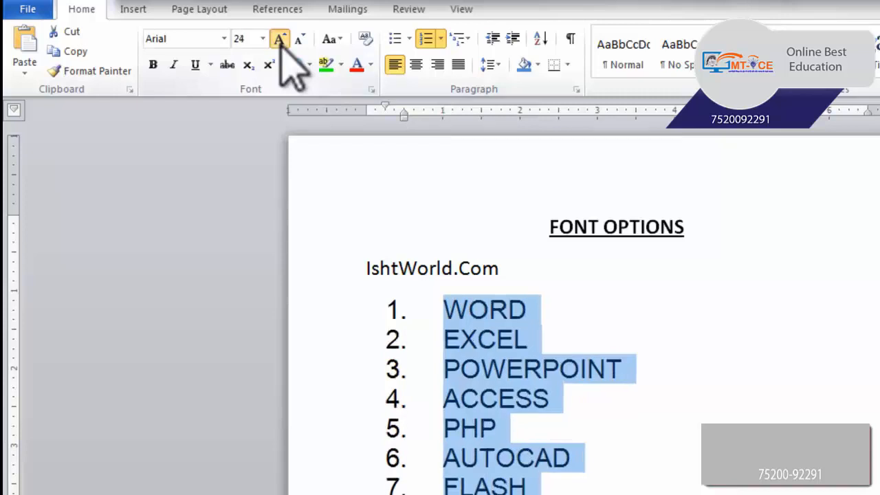
{"action": "left_click", "coordinate": [281, 43]}
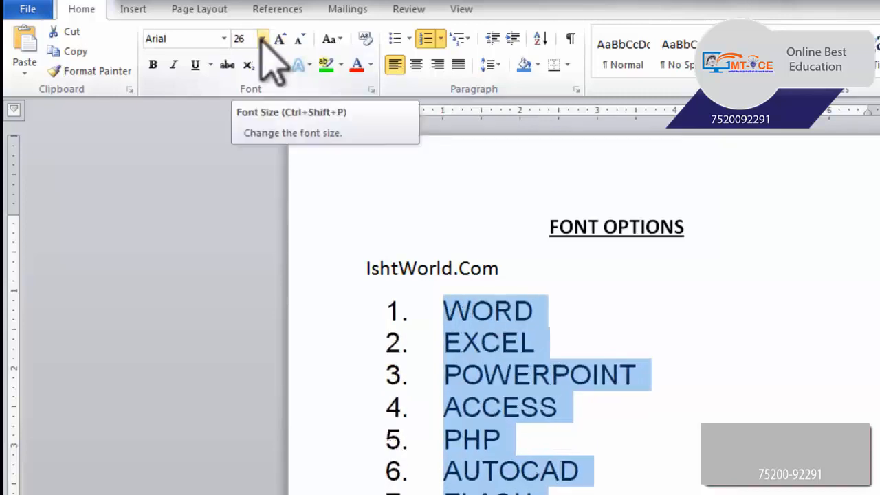
Shrink the selected list's font size in increments down to 14.
{"action": "left_click", "coordinate": [300, 41]}
{"action": "left_click", "coordinate": [300, 42]}
{"action": "left_click", "coordinate": [301, 41]}
{"action": "left_click", "coordinate": [301, 41]}
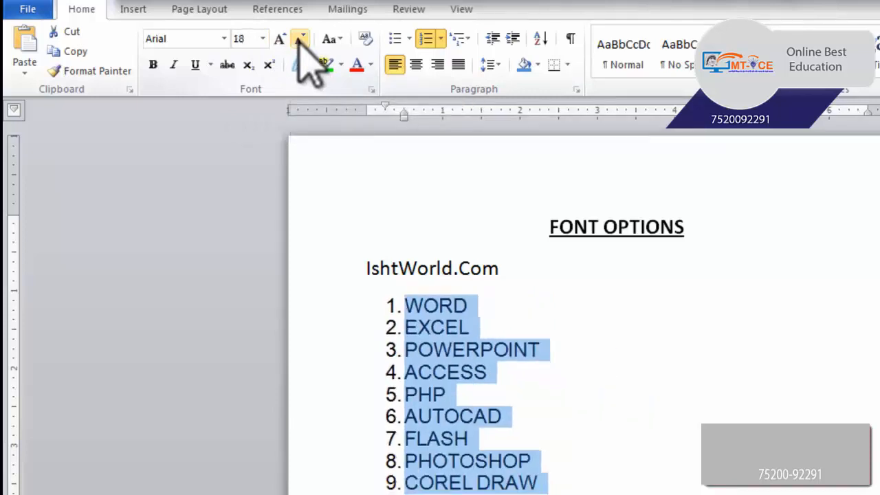
{"action": "left_click", "coordinate": [300, 41]}
{"action": "left_click", "coordinate": [301, 41]}
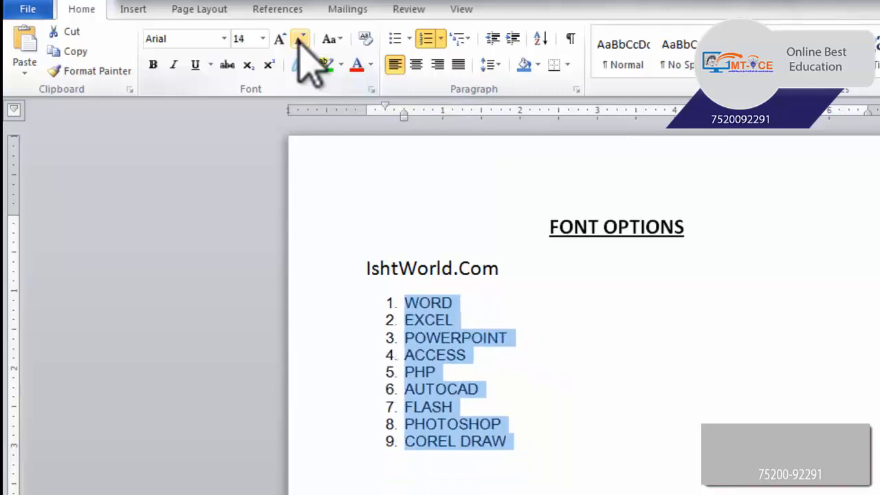
Set the selected list's font size to 16, and shrink and grow it in increments until it is 18.
{"action": "left_click", "coordinate": [263, 39]}
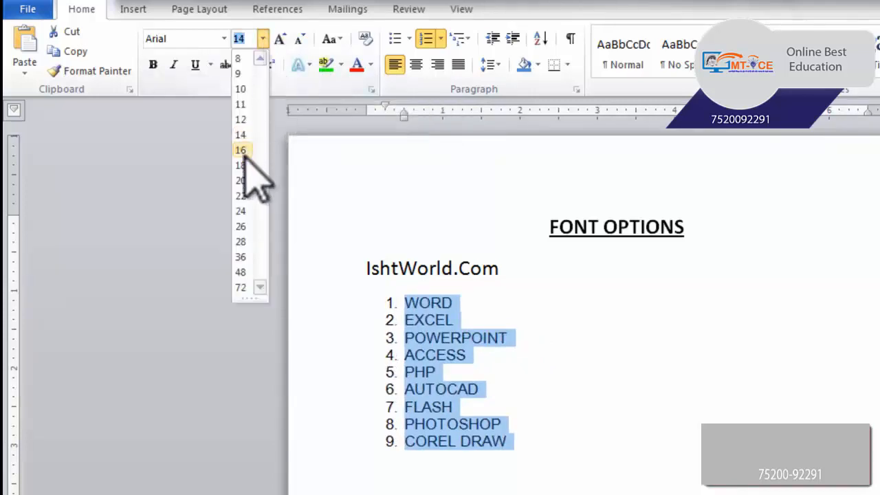
{"action": "left_click", "coordinate": [241, 150]}
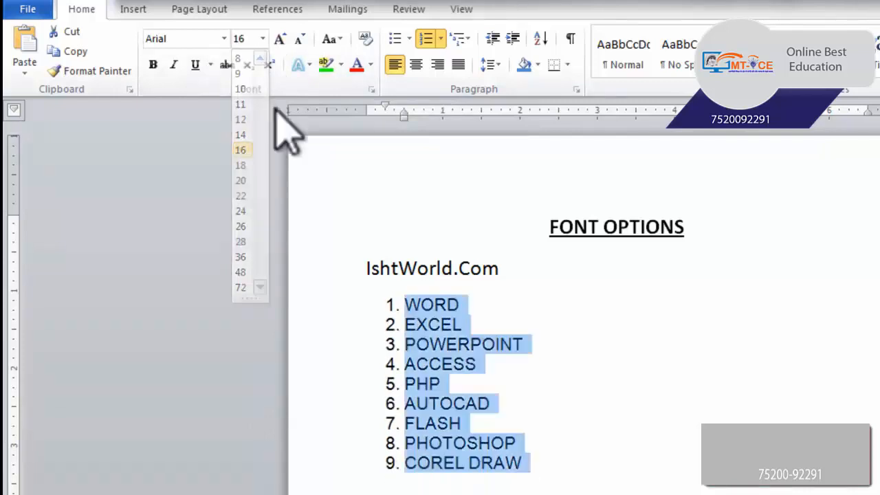
{"action": "left_click", "coordinate": [283, 42]}
{"action": "key", "text": "ctrl+z"}
{"action": "key", "text": "ctrl+z"}
{"action": "left_click", "coordinate": [300, 41]}
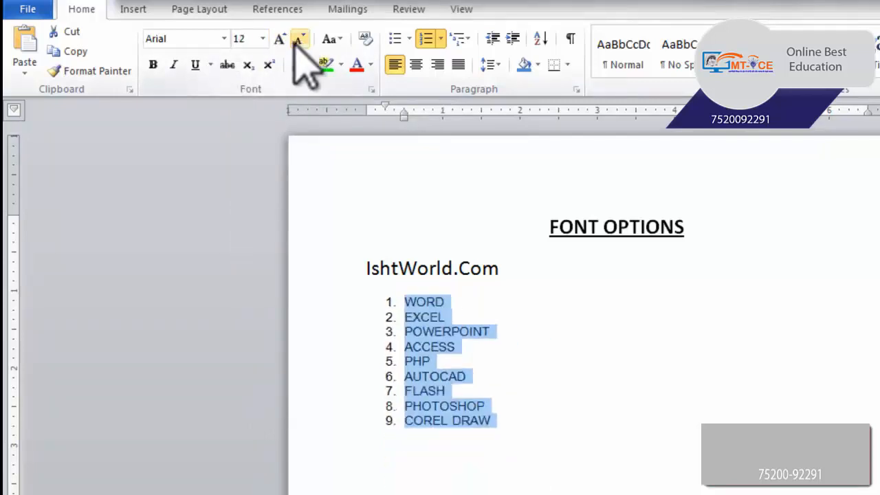
{"action": "left_click", "coordinate": [281, 41]}
{"action": "left_click", "coordinate": [300, 42]}
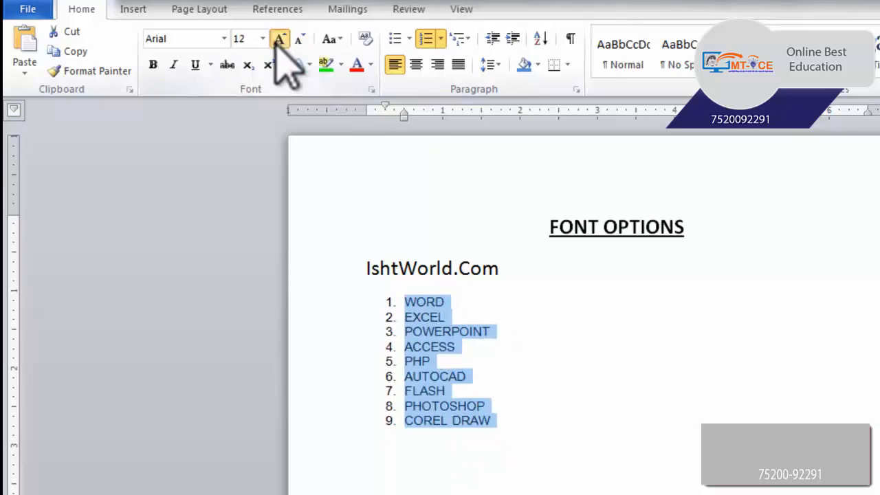
{"action": "left_click", "coordinate": [281, 40]}
{"action": "left_click", "coordinate": [280, 40]}
{"action": "left_click", "coordinate": [282, 40]}
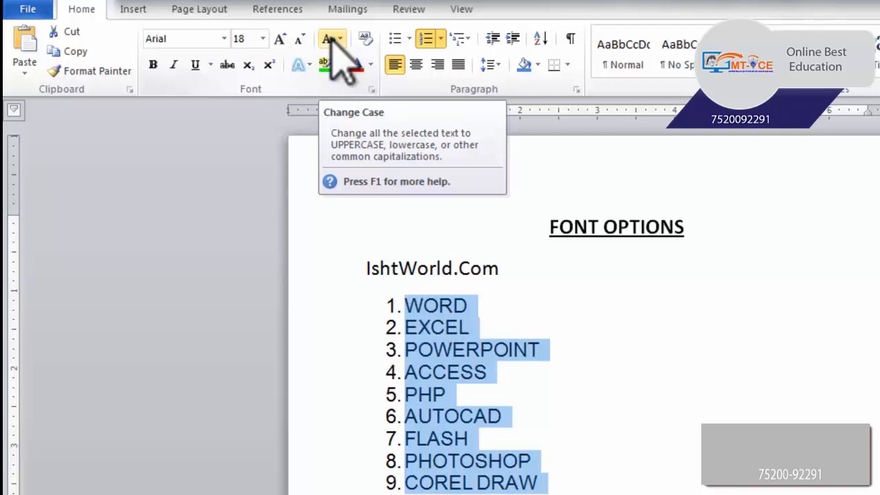
Change the case of the nine selected list items to lowercase.
{"action": "left_click", "coordinate": [340, 40]}
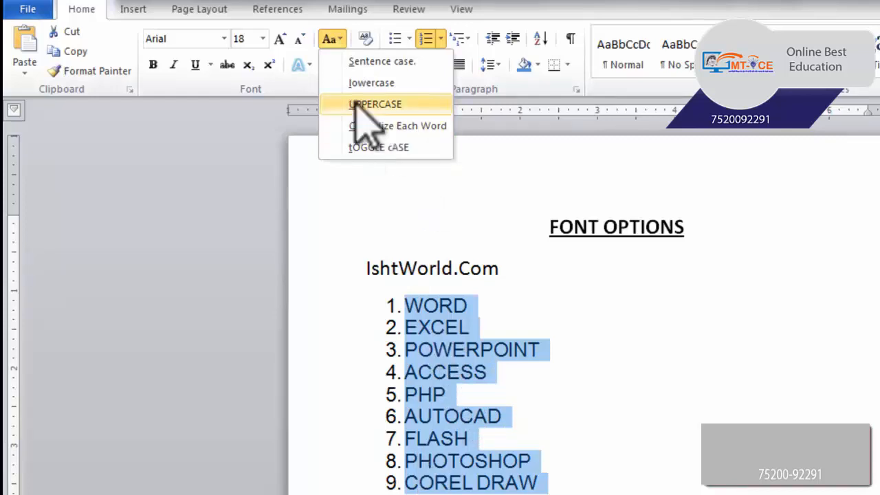
{"action": "left_click", "coordinate": [377, 86]}
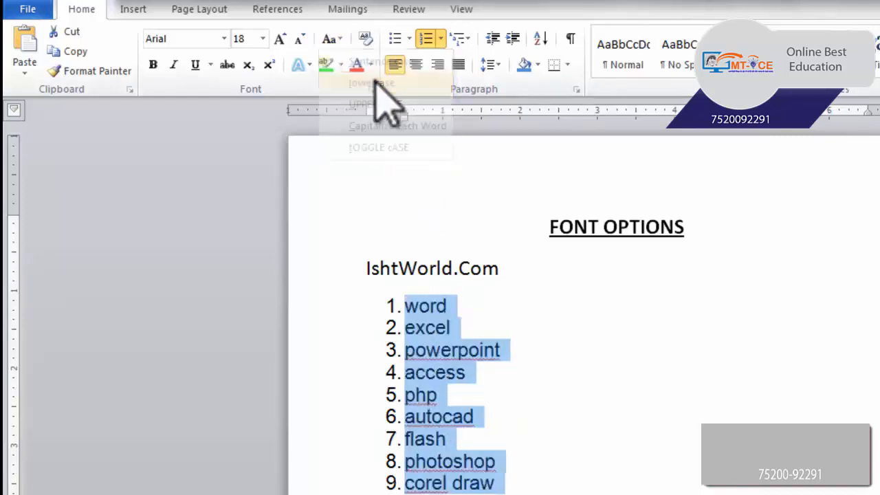
Change the case of the selected list items to UPPERCASE and from there to Sentence case.
{"action": "left_click", "coordinate": [341, 39]}
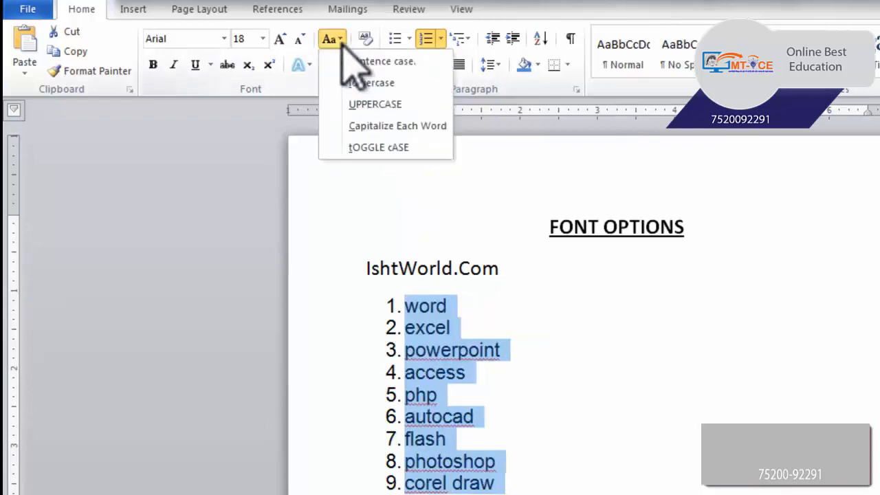
{"action": "left_click", "coordinate": [371, 106]}
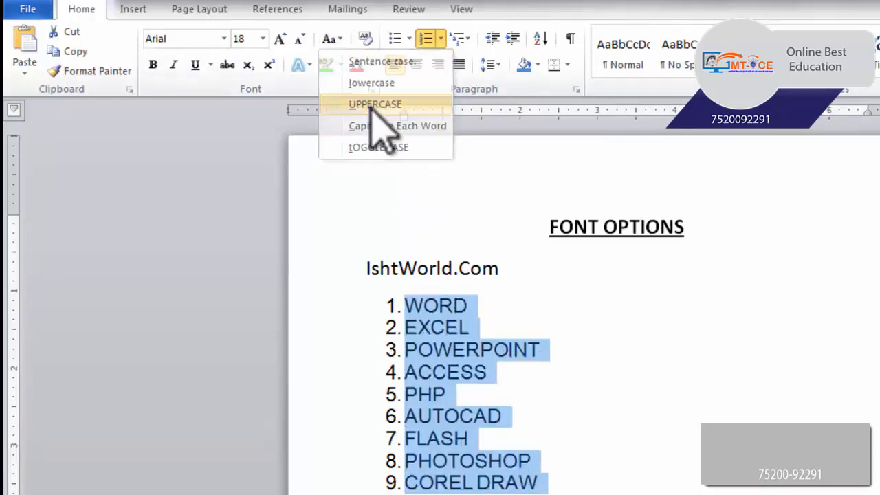
{"action": "left_click", "coordinate": [342, 39]}
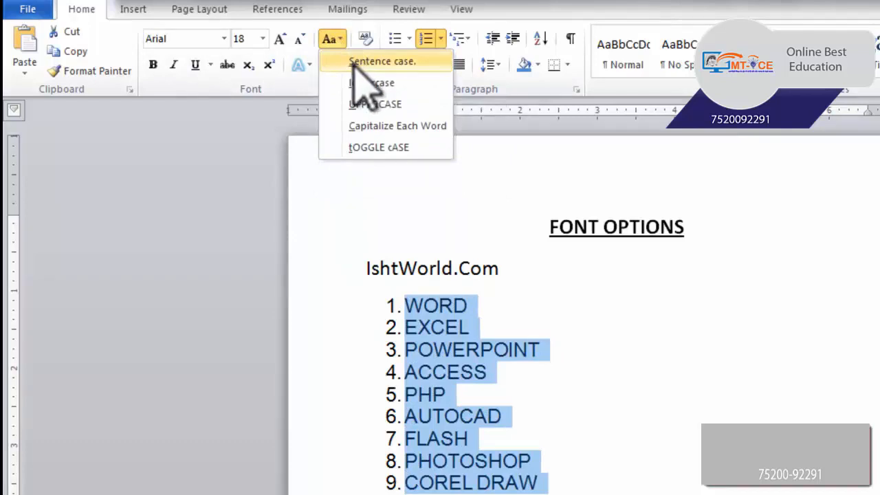
{"action": "left_click", "coordinate": [386, 63]}
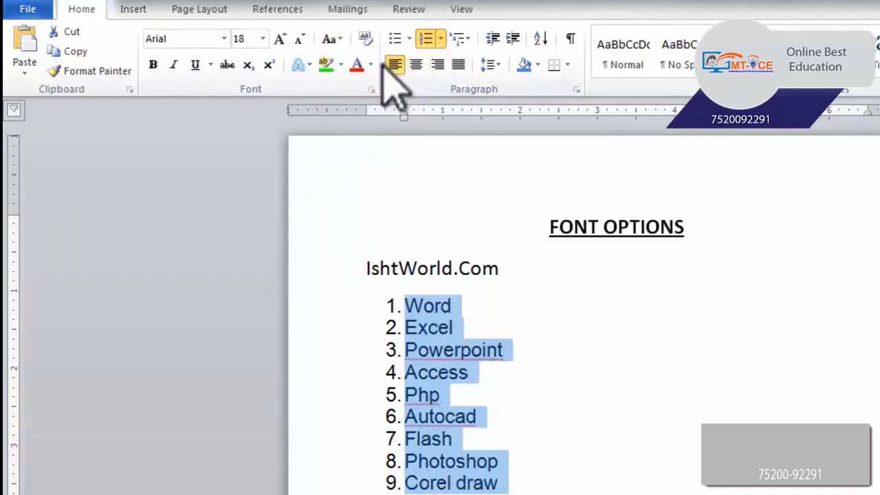
Change the case of the selected list items to Capitalize Each Word.
{"action": "left_click", "coordinate": [334, 41]}
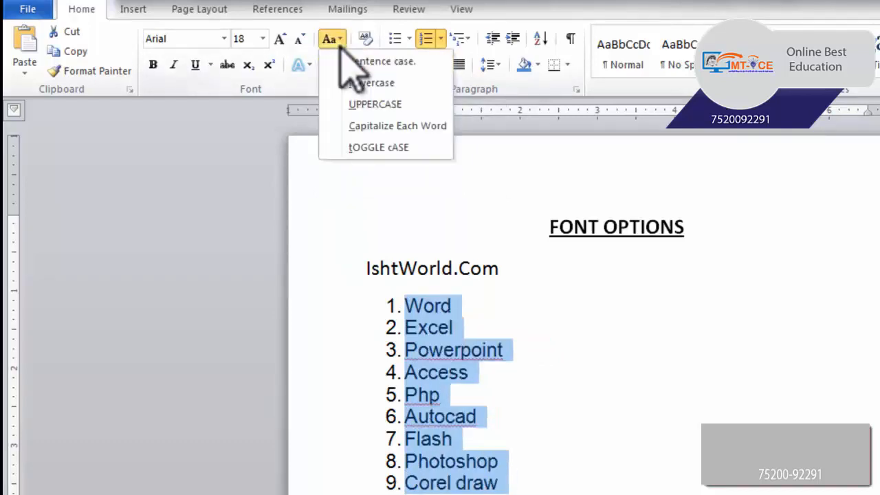
{"action": "left_click", "coordinate": [378, 126]}
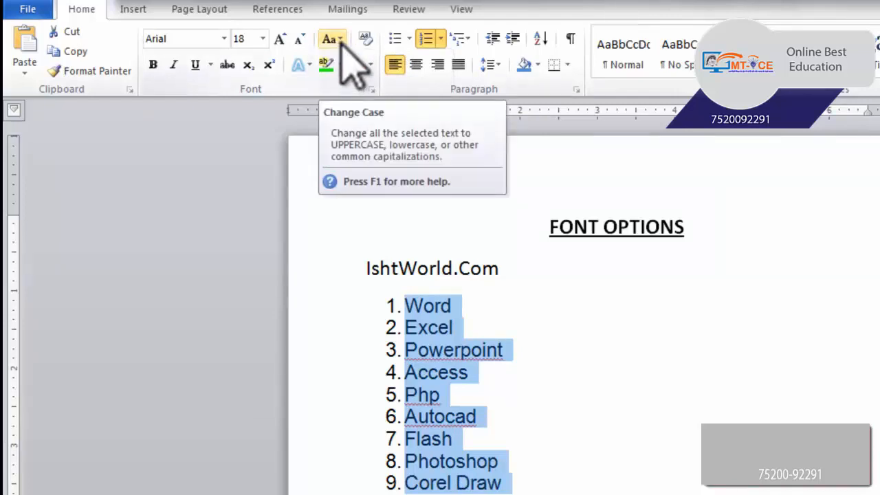
{"action": "left_click", "coordinate": [340, 40]}
{"action": "left_click", "coordinate": [363, 126]}
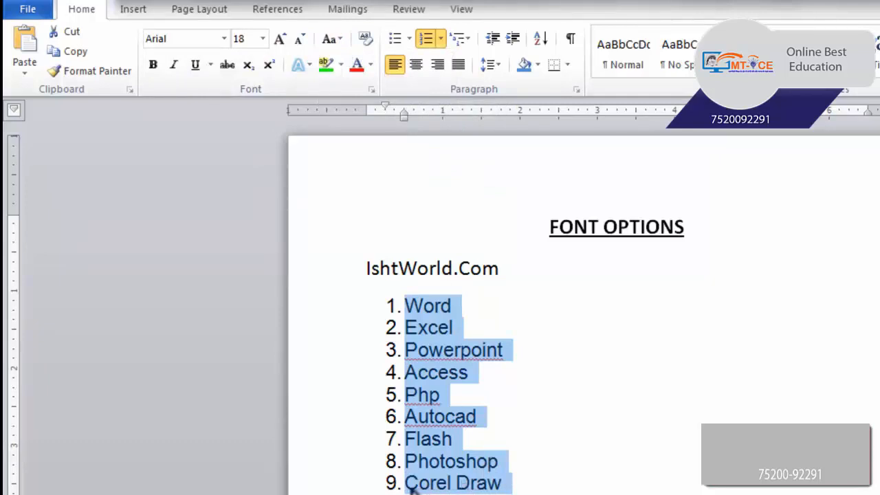
Apply tOGGLE cASE to the selected list items twice, inverting their capitalization and reverting it.
{"action": "left_click", "coordinate": [334, 39]}
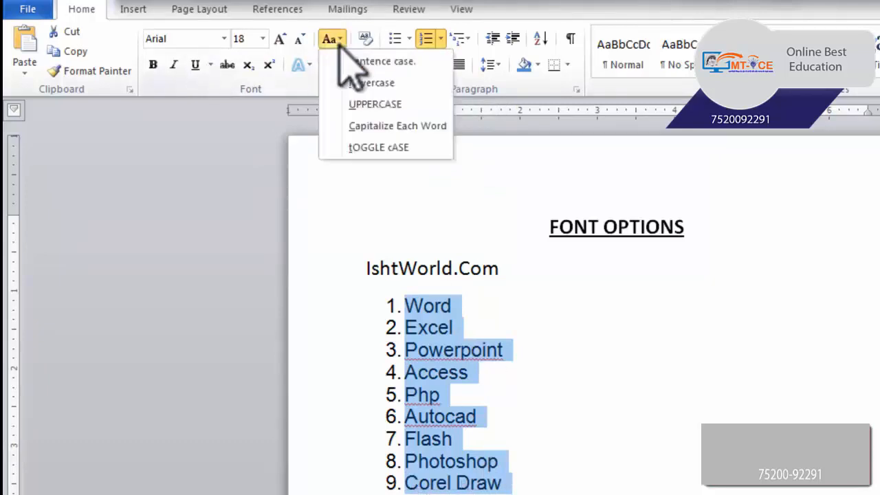
{"action": "left_click", "coordinate": [375, 148]}
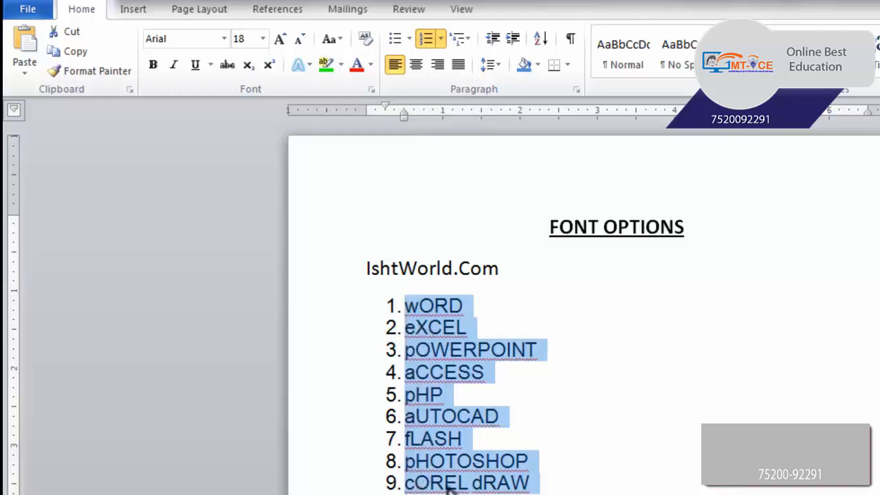
{"action": "left_click", "coordinate": [337, 39]}
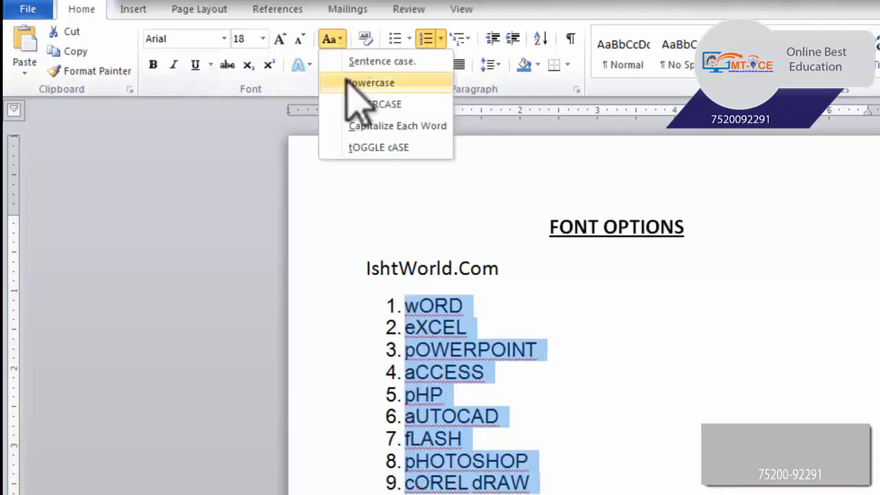
{"action": "left_click", "coordinate": [375, 147]}
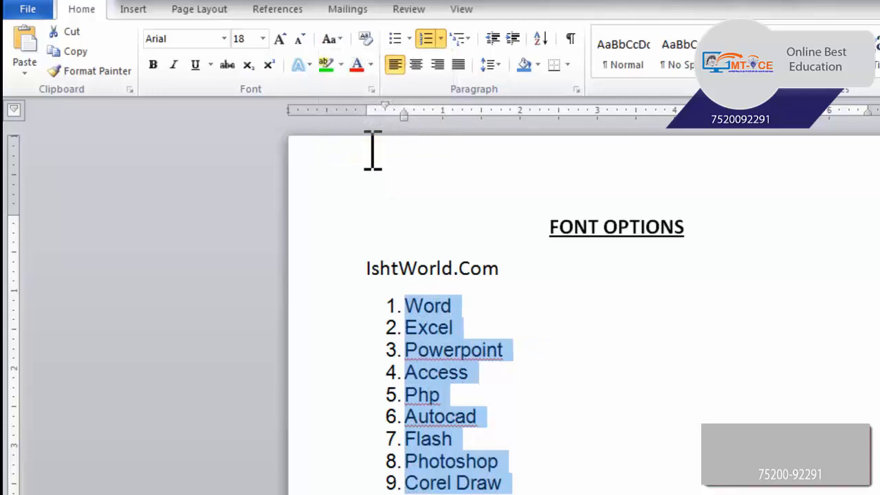
Make the selected list items bold, and switch italic on and off for them, leaving italic off.
{"action": "scroll", "coordinate": [372, 150], "scroll_direction": "down", "scroll_amount": 1}
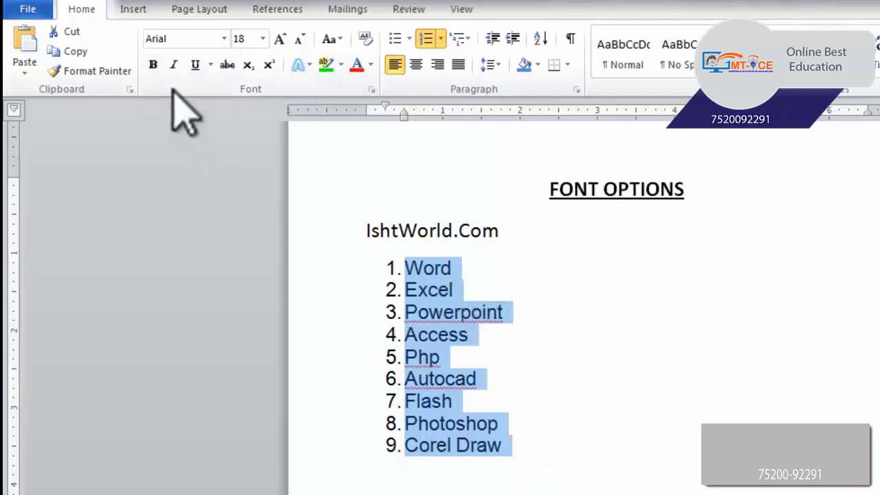
{"action": "left_click", "coordinate": [154, 71]}
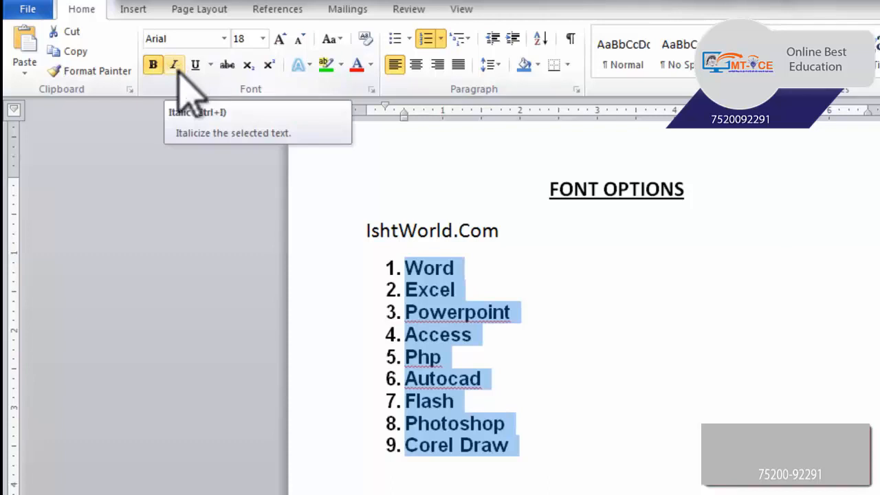
{"action": "left_click", "coordinate": [174, 66]}
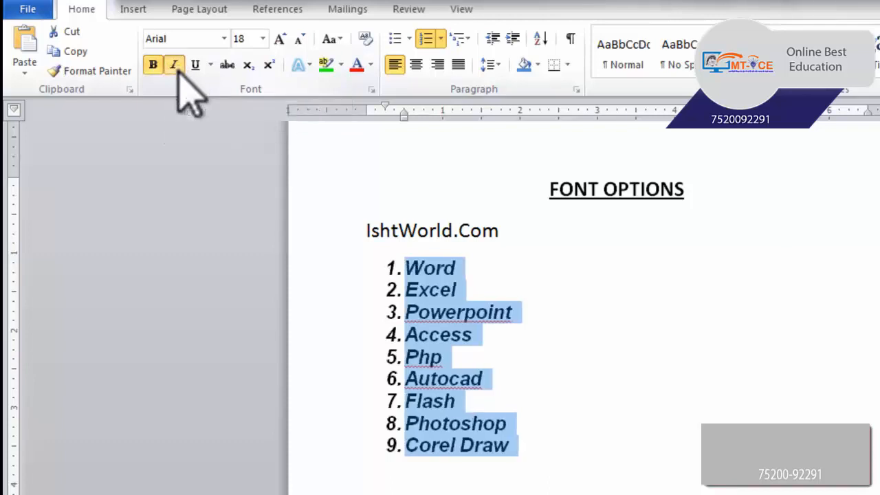
{"action": "left_click", "coordinate": [176, 67]}
{"action": "left_click", "coordinate": [176, 67]}
{"action": "left_click", "coordinate": [176, 67]}
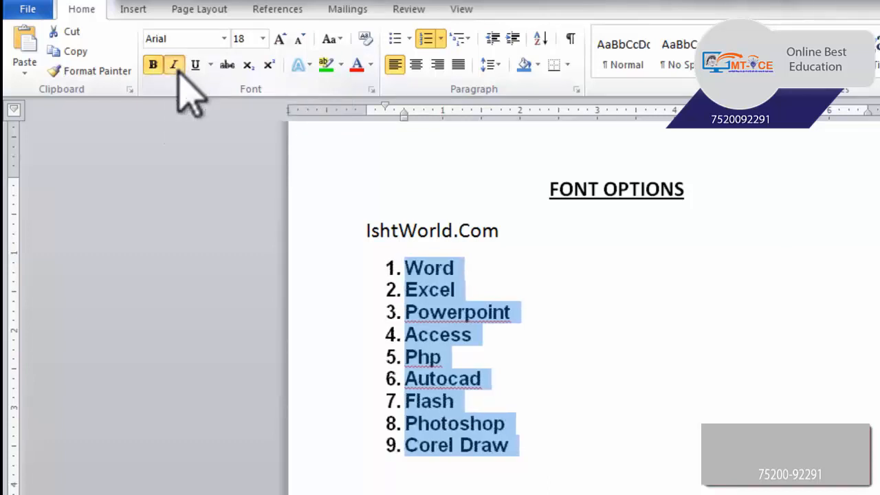
{"action": "left_click", "coordinate": [176, 67]}
{"action": "left_click", "coordinate": [176, 67]}
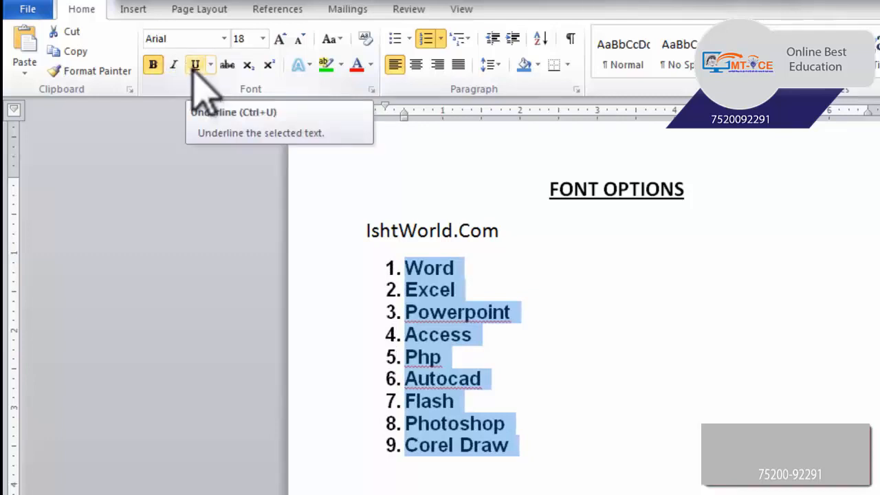
Underline the selected list items, and switch strikethrough on and off for them, leaving strikethrough off.
{"action": "left_click", "coordinate": [193, 70]}
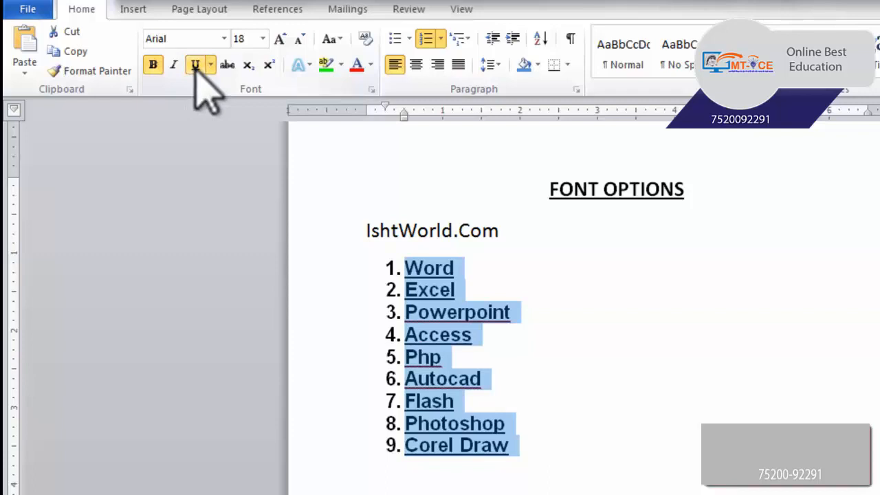
{"action": "left_click", "coordinate": [225, 66]}
{"action": "left_click", "coordinate": [223, 66]}
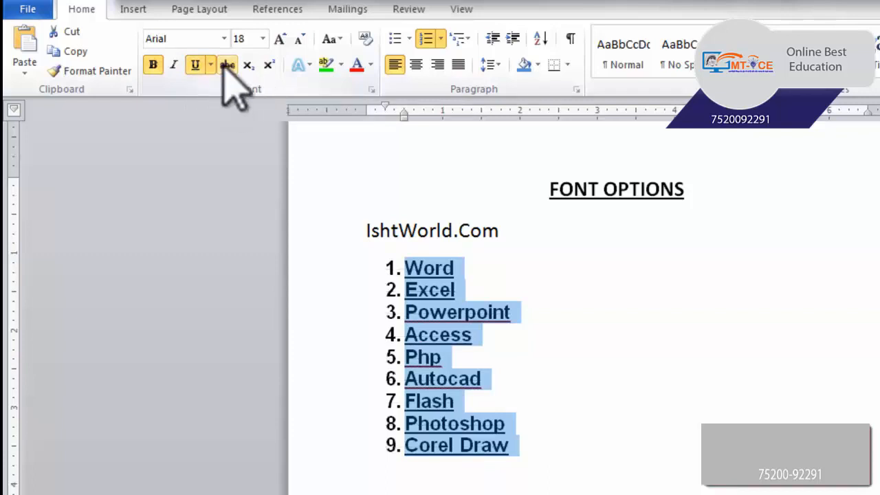
{"action": "left_click", "coordinate": [227, 66]}
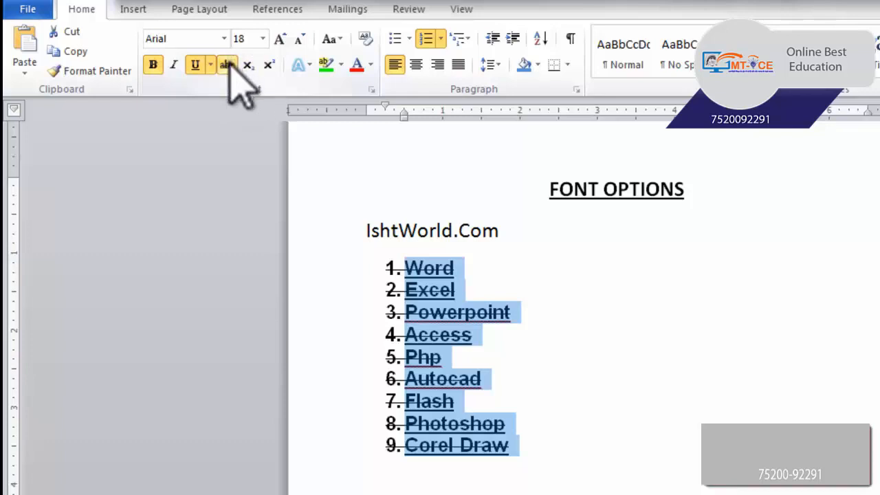
{"action": "left_click", "coordinate": [226, 65]}
{"action": "left_click", "coordinate": [228, 65]}
{"action": "left_click", "coordinate": [228, 65]}
{"action": "key", "text": "Down"}
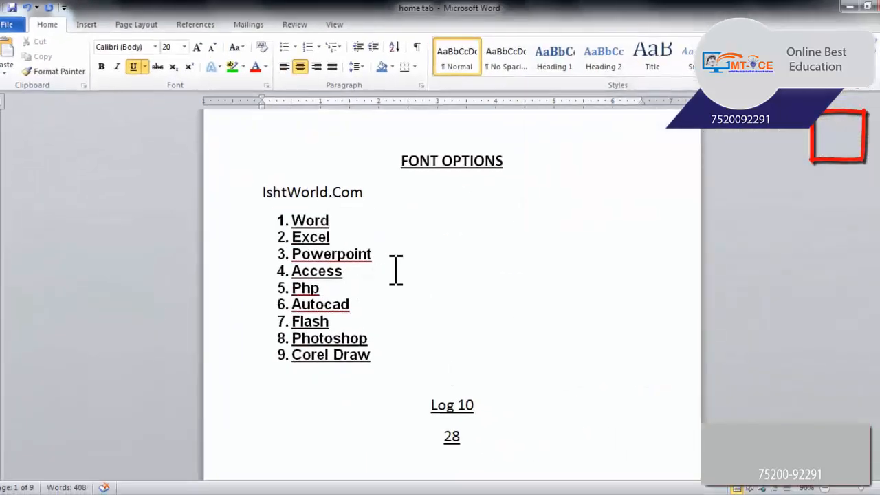
Remove the bold and underline formatting from all nine list items.
{"action": "left_click_drag", "start_coordinate": [373, 273], "coordinate": [285, 220]}
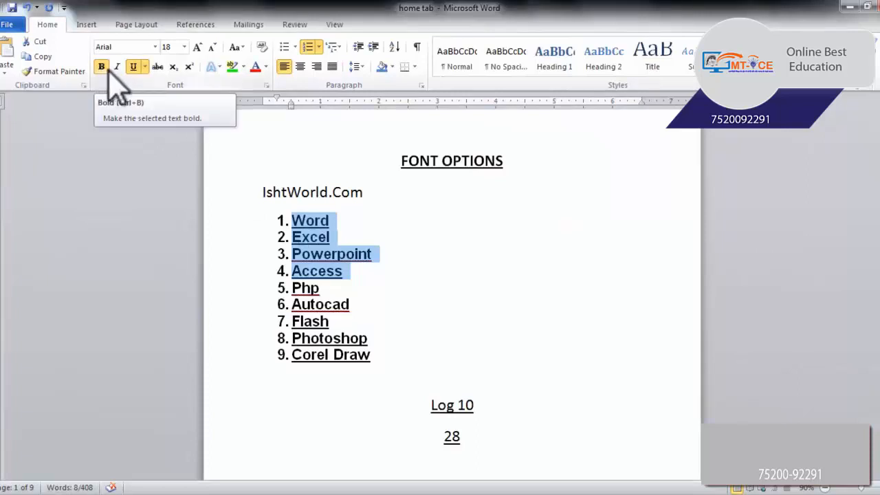
{"action": "mouse_move", "coordinate": [421, 367]}
{"action": "left_mouse_down"}
{"action": "mouse_move", "coordinate": [296, 255]}
{"action": "mouse_move", "coordinate": [296, 222]}
{"action": "mouse_move", "coordinate": [294, 232]}
{"action": "left_mouse_up"}
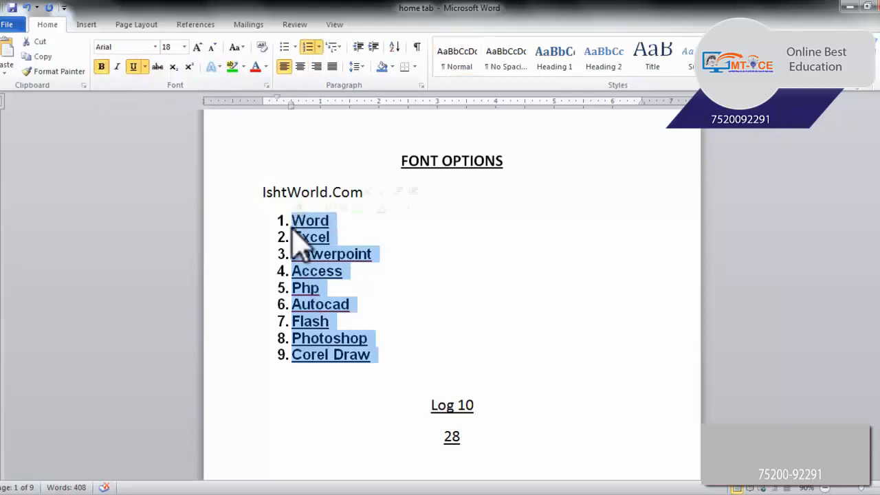
{"action": "left_click", "coordinate": [102, 67]}
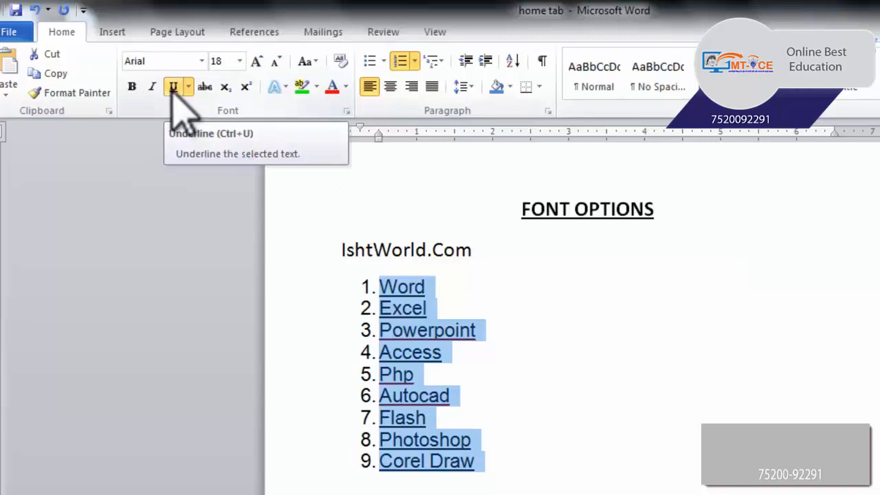
{"action": "left_click", "coordinate": [173, 87]}
{"action": "left_click", "coordinate": [548, 465]}
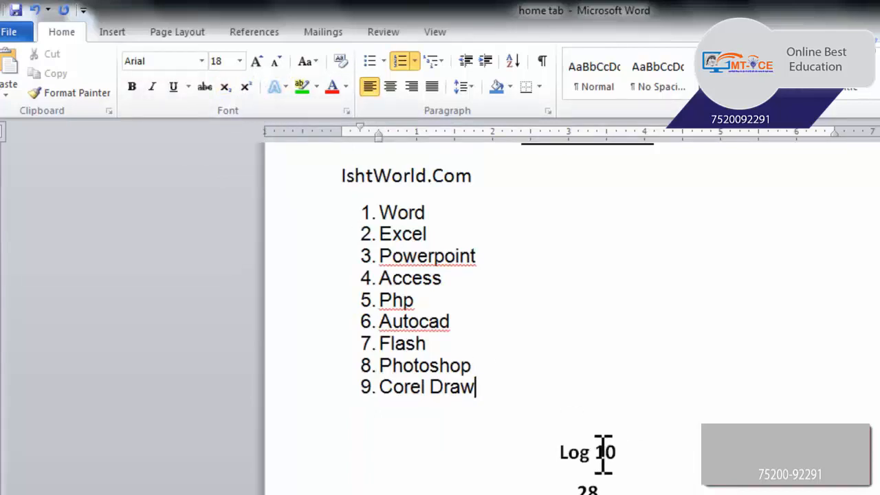
Format the 10 in "Log 10" as subscript and the 8 in "28" as superscript.
{"action": "left_click_drag", "start_coordinate": [603, 453], "coordinate": [597, 481]}
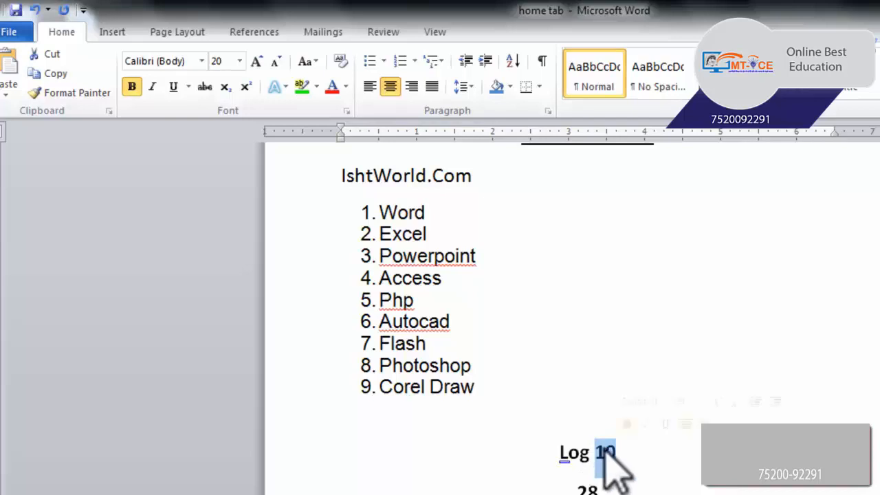
{"action": "left_click", "coordinate": [225, 88]}
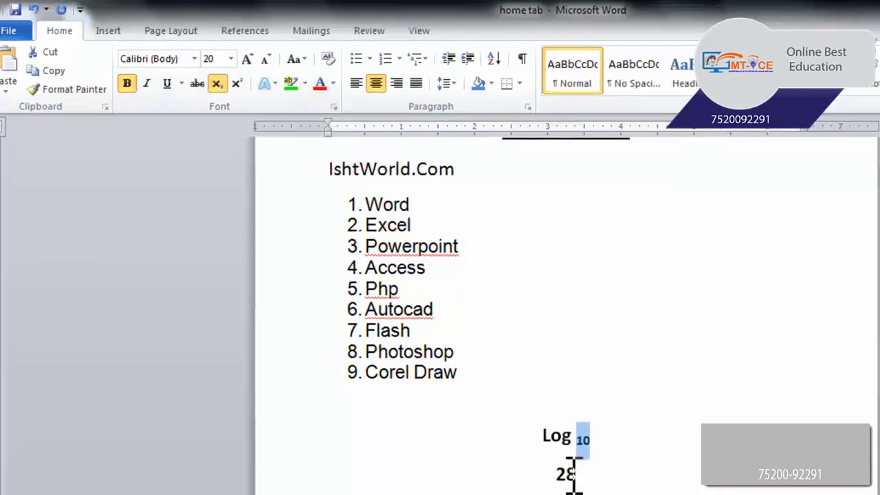
{"action": "double_click", "coordinate": [575, 474]}
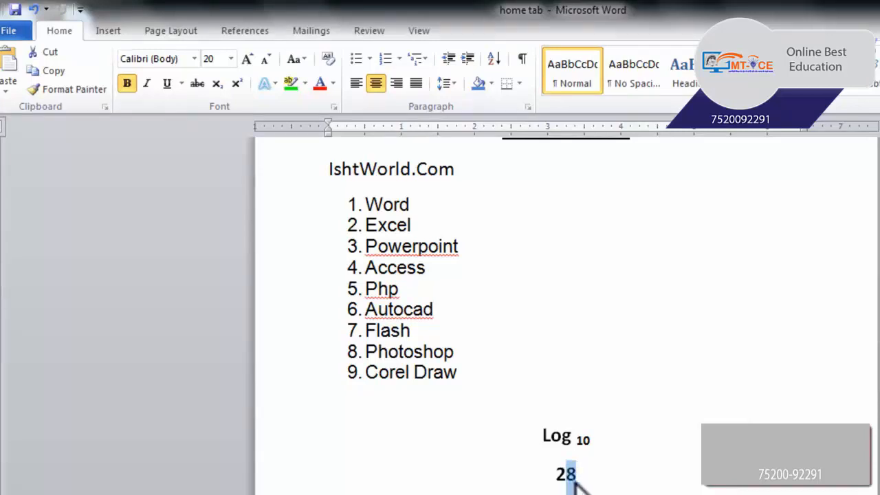
{"action": "left_click", "coordinate": [576, 474]}
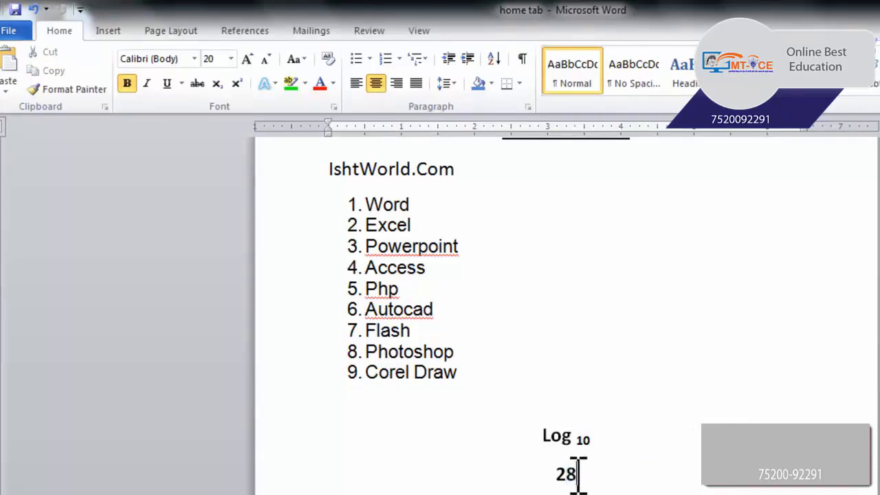
{"action": "left_click_drag", "start_coordinate": [566, 474], "coordinate": [582, 473]}
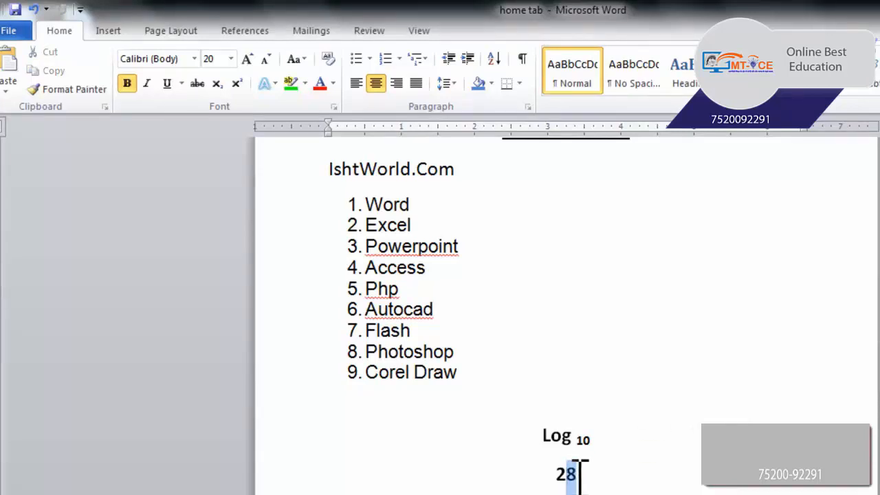
{"action": "left_click", "coordinate": [236, 83]}
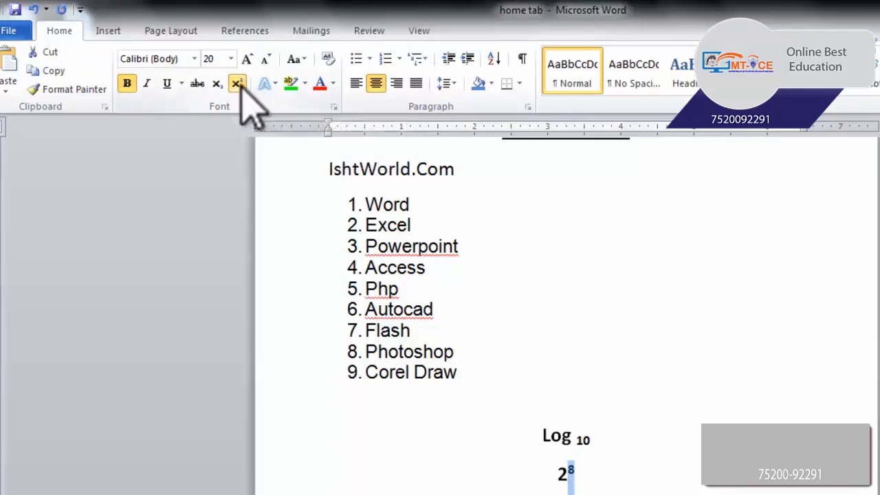
{"action": "left_click", "coordinate": [241, 88]}
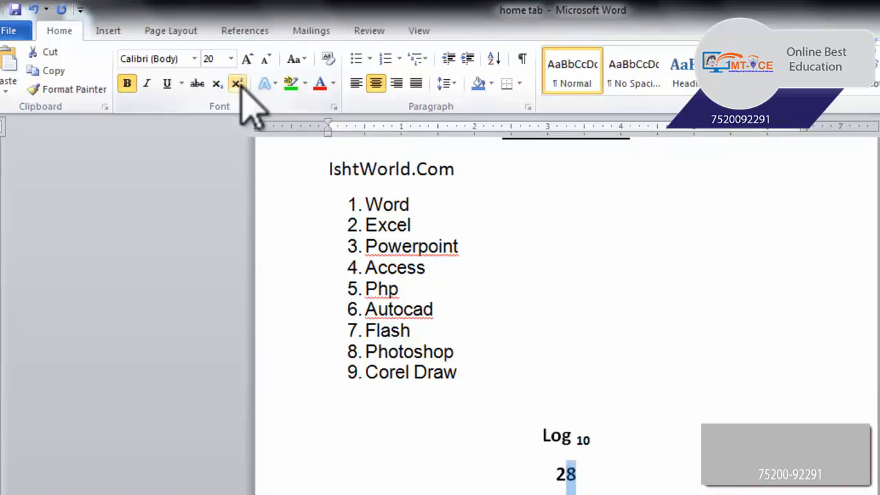
{"action": "left_click", "coordinate": [236, 84]}
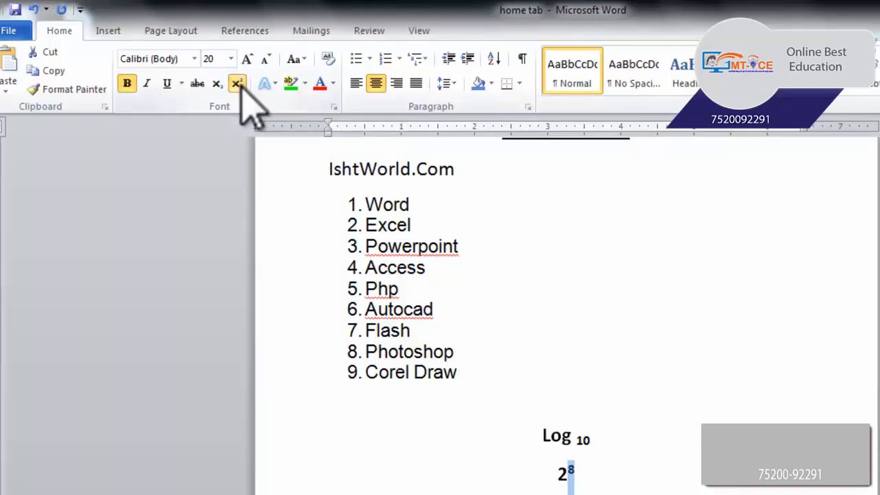
{"action": "left_click", "coordinate": [624, 320]}
Apply the Gradient Fill - Purple, Accent 4, Reflection text effect to all nine items of the numbered list.
{"action": "scroll", "coordinate": [536, 448], "scroll_direction": "down", "scroll_amount": 2}
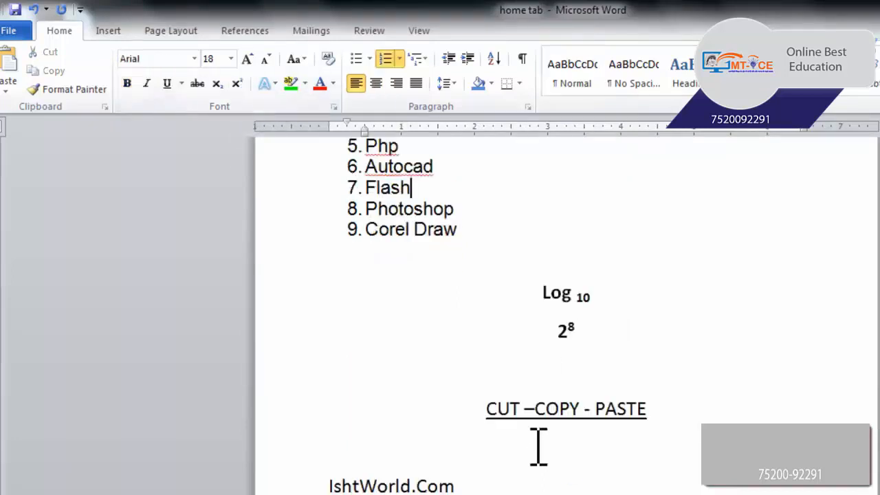
{"action": "scroll", "coordinate": [505, 342], "scroll_direction": "up", "scroll_amount": 1}
{"action": "scroll", "coordinate": [505, 342], "scroll_direction": "up", "scroll_amount": 3}
{"action": "mouse_move", "coordinate": [501, 416]}
{"action": "left_mouse_down"}
{"action": "mouse_move", "coordinate": [353, 198]}
{"action": "mouse_move", "coordinate": [357, 234]}
{"action": "left_mouse_up"}
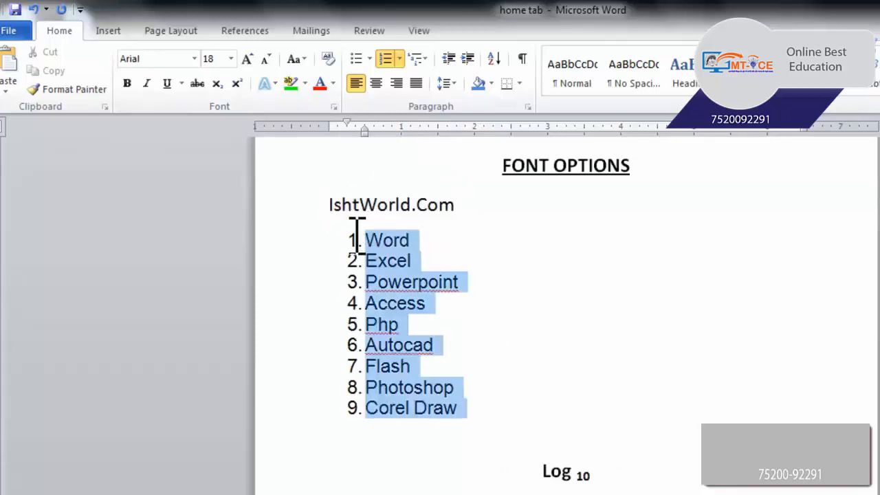
{"action": "left_click", "coordinate": [272, 84]}
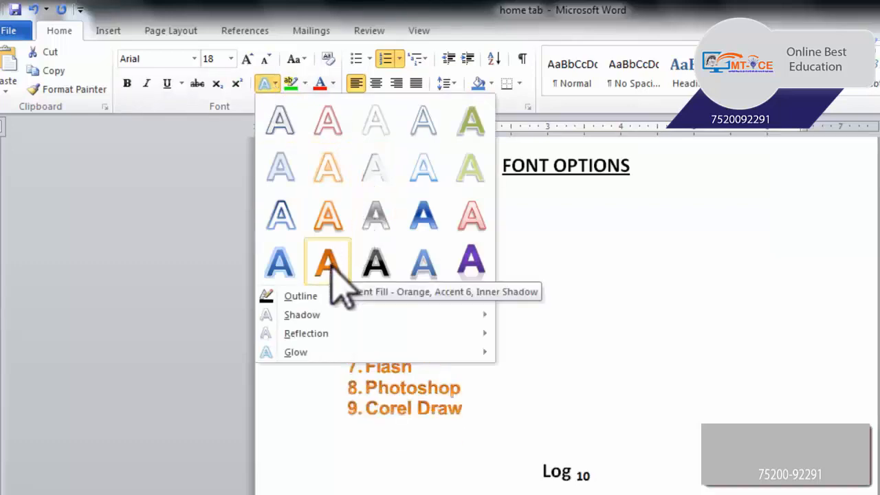
{"action": "left_click", "coordinate": [470, 261]}
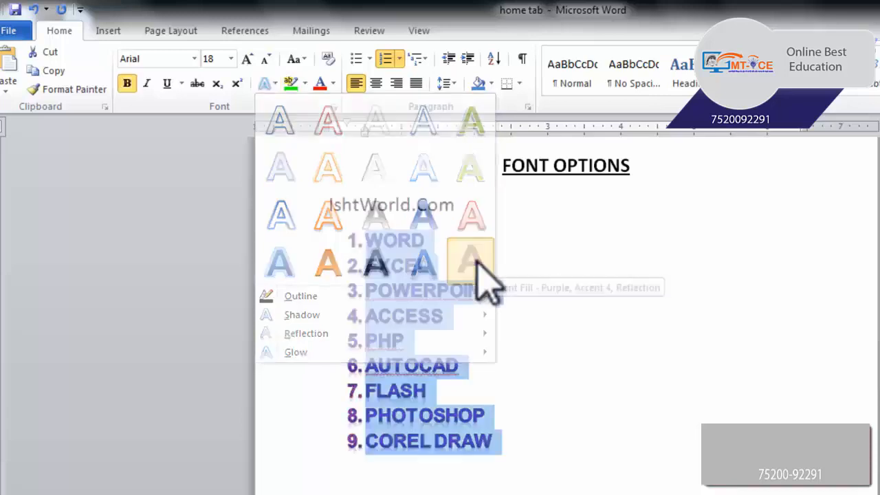
{"action": "scroll", "coordinate": [578, 352], "scroll_direction": "up", "scroll_amount": 2}
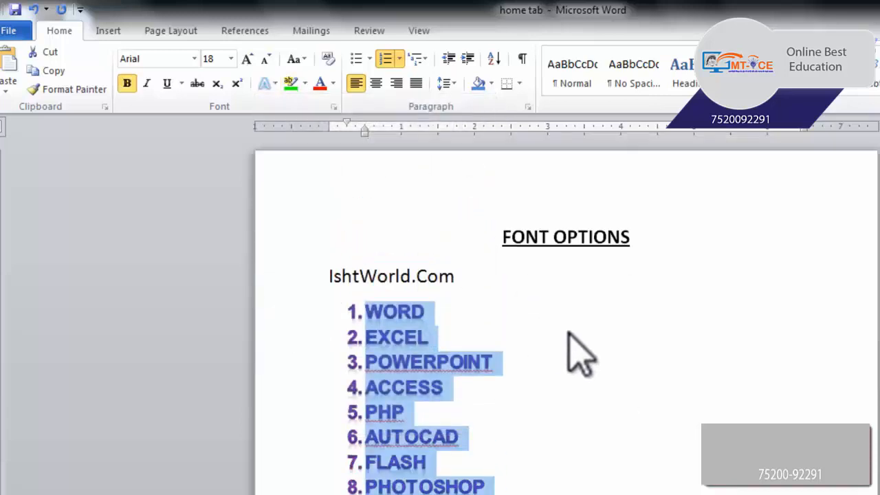
{"action": "left_click", "coordinate": [570, 465]}
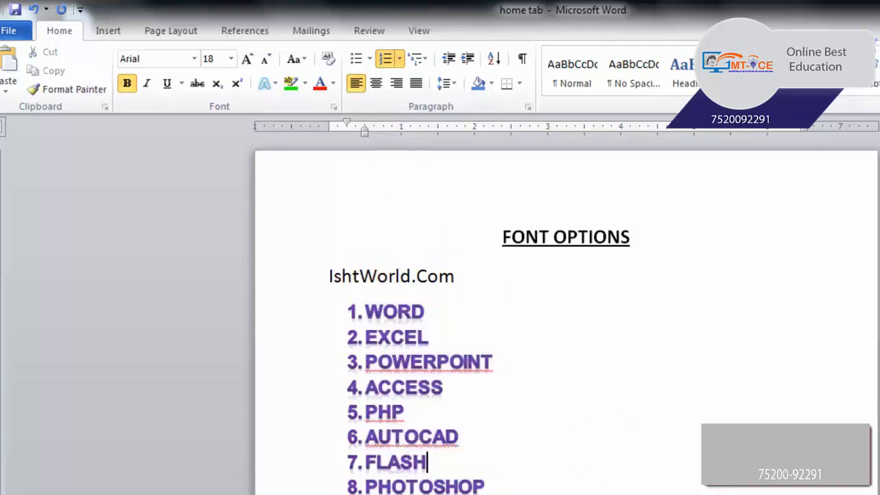
Change the text effect of the nine list items to the solid-looking orange preset.
{"action": "left_click_drag", "start_coordinate": [426, 492], "coordinate": [330, 325]}
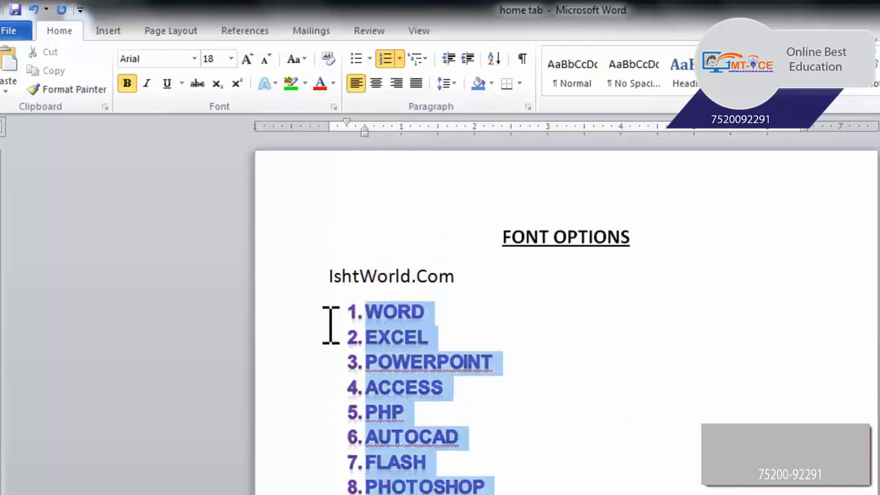
{"action": "left_click", "coordinate": [266, 84]}
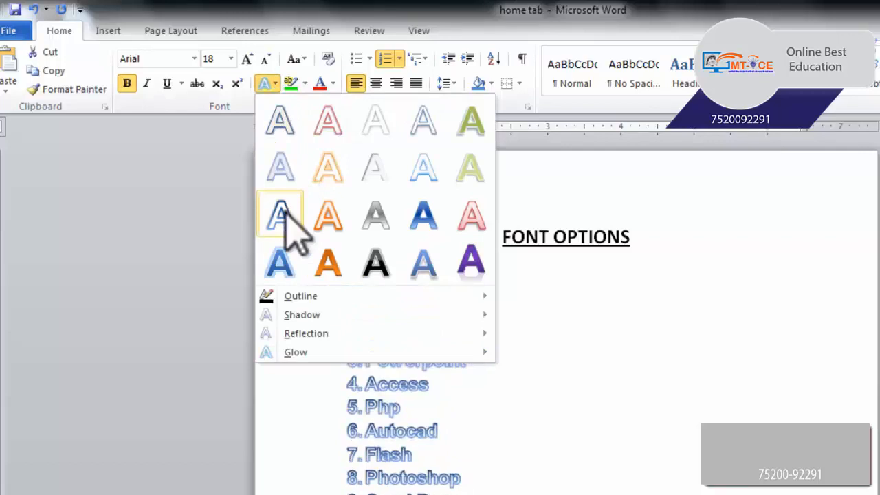
{"action": "left_click", "coordinate": [344, 258]}
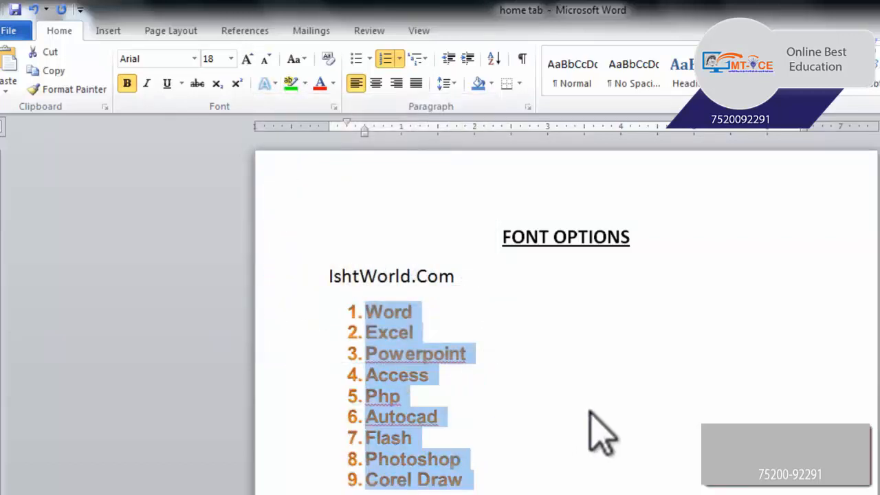
Preview the Outline, Shadow, Reflection and Glow variations on the list items and return the list to plain text without effects.
{"action": "left_click", "coordinate": [266, 83]}
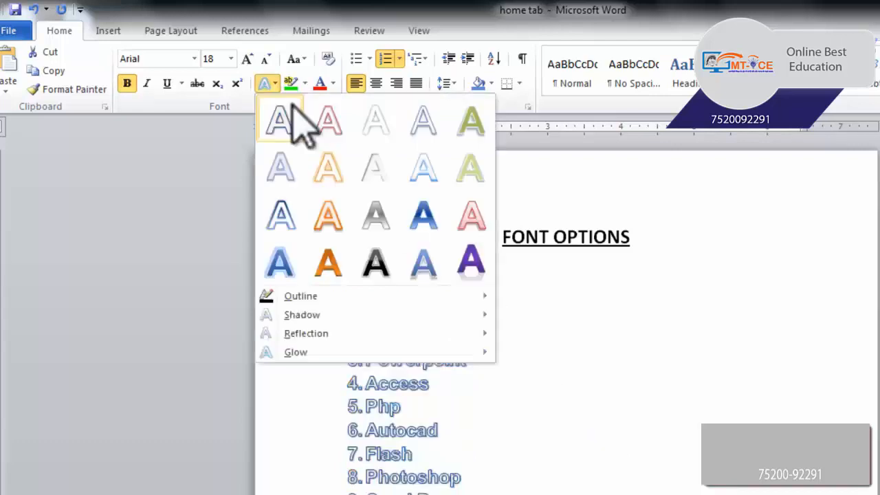
{"action": "mouse_move", "coordinate": [331, 298]}
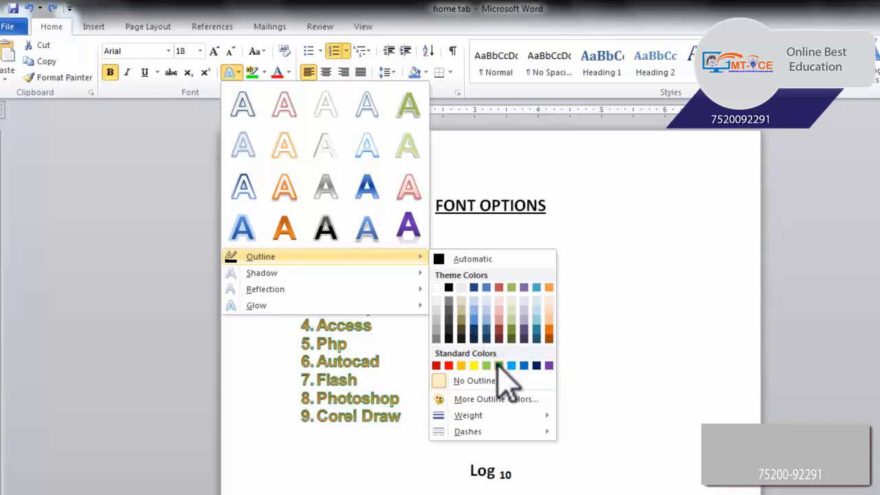
{"action": "mouse_move", "coordinate": [275, 273]}
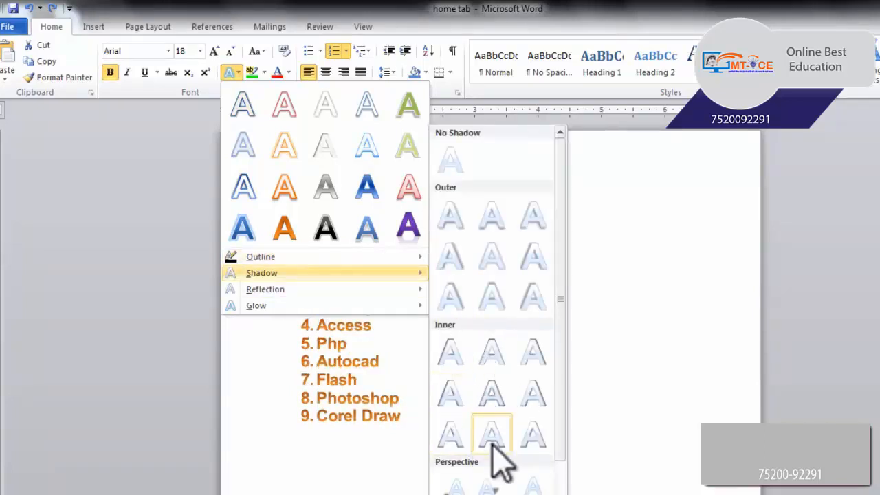
{"action": "scroll", "coordinate": [570, 467], "scroll_direction": "down", "scroll_amount": 1}
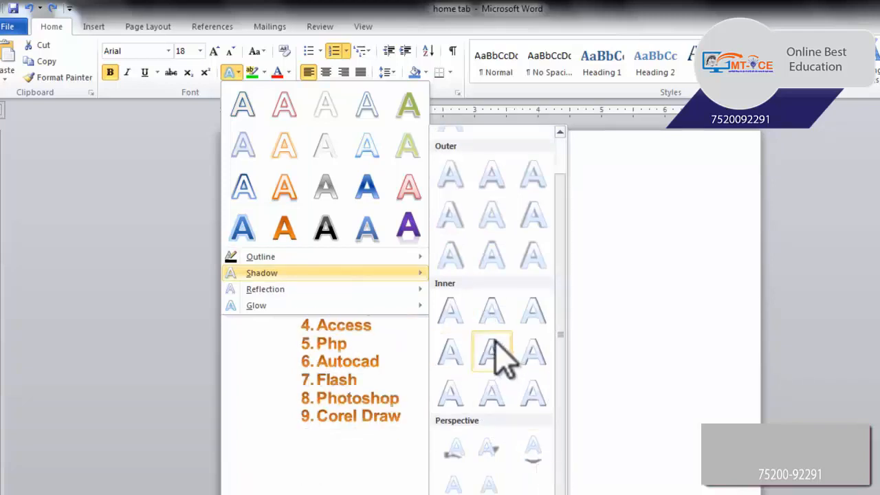
{"action": "mouse_move", "coordinate": [354, 294]}
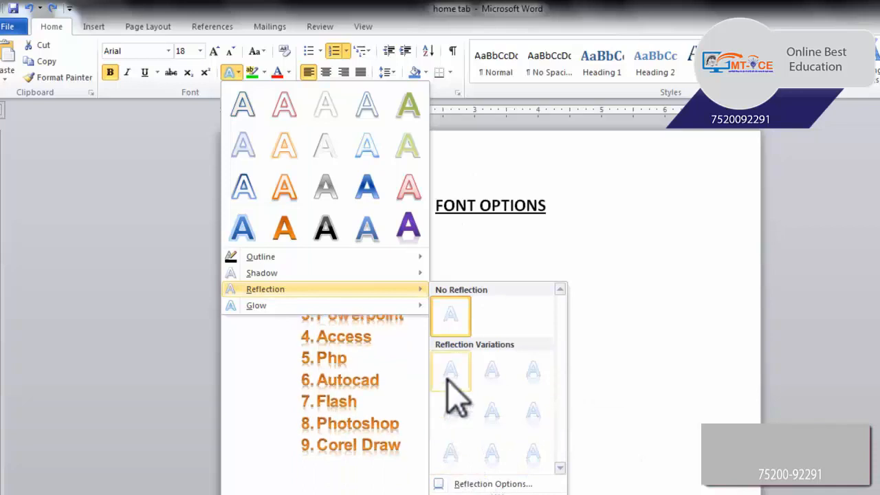
{"action": "mouse_move", "coordinate": [295, 303]}
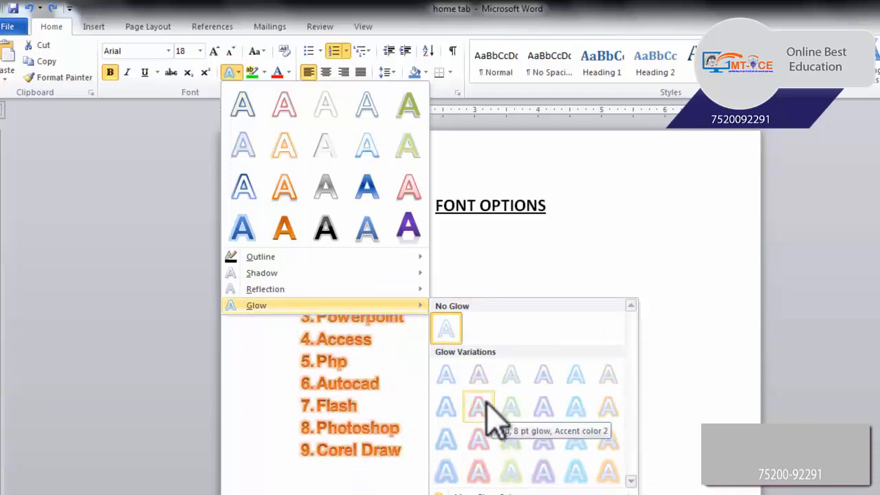
{"action": "key", "text": "Escape"}
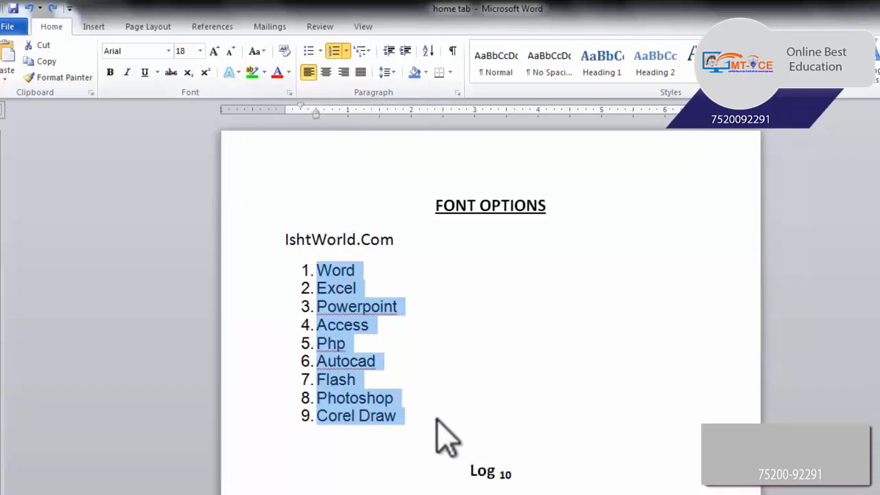
{"action": "left_click", "coordinate": [433, 320]}
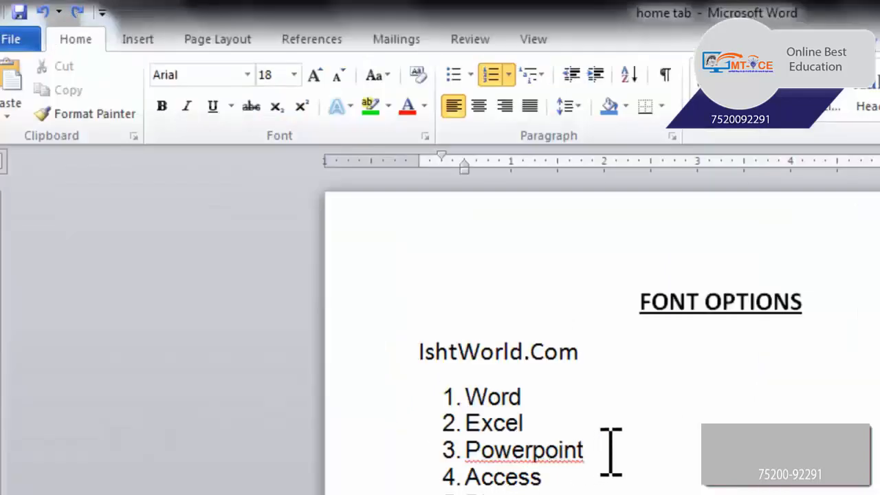
Highlight the first list item, Word, in yellow.
{"action": "left_click_drag", "start_coordinate": [549, 401], "coordinate": [472, 392]}
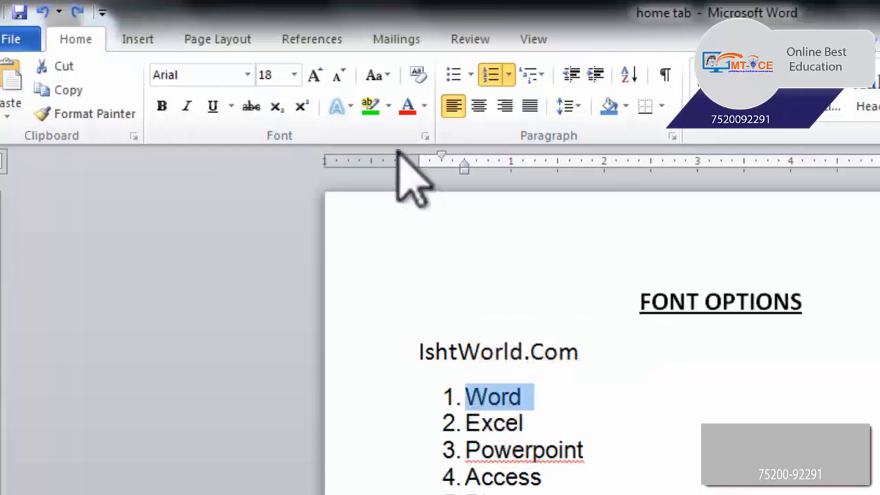
{"action": "left_click", "coordinate": [388, 107]}
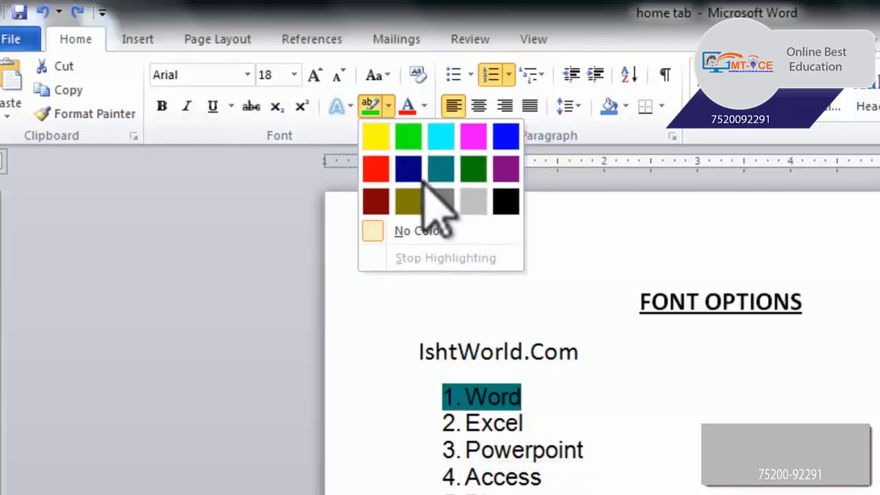
{"action": "left_click", "coordinate": [383, 141]}
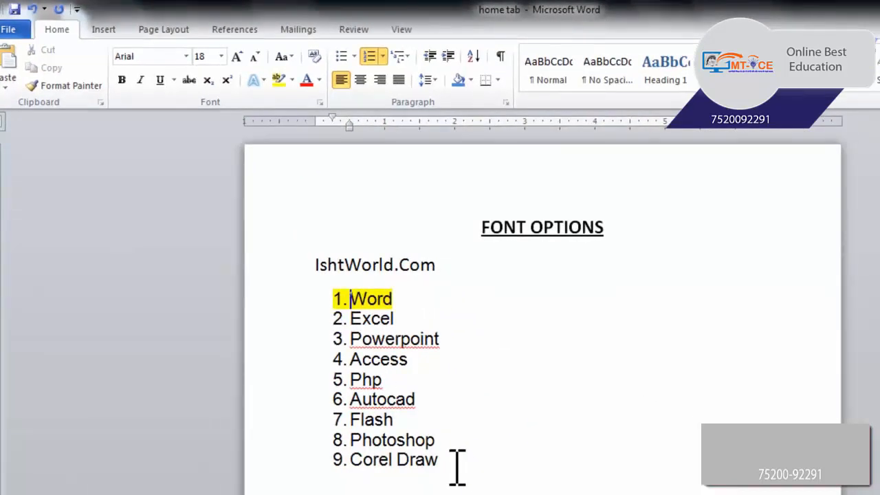
Set the font colour of list items 2 to 9, Excel through Corel Draw, to the standard purple.
{"action": "mouse_move", "coordinate": [404, 430]}
{"action": "left_mouse_down"}
{"action": "mouse_move", "coordinate": [348, 347]}
{"action": "mouse_move", "coordinate": [342, 316]}
{"action": "left_mouse_up"}
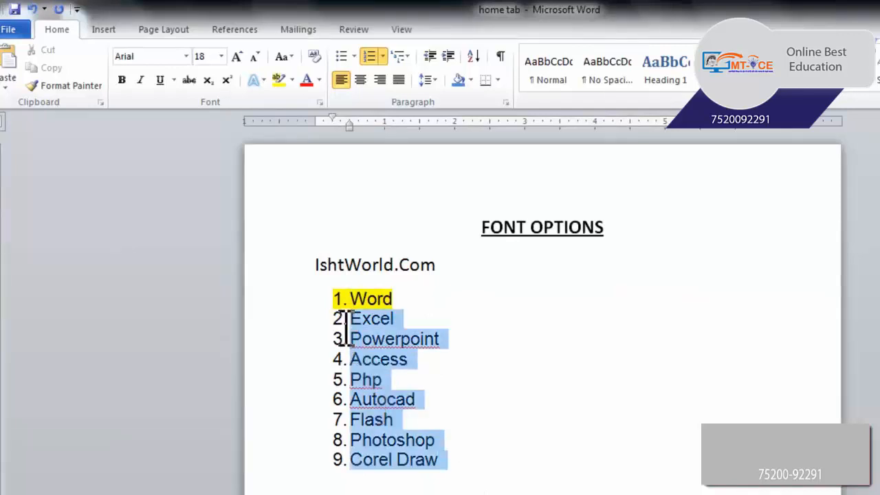
{"action": "left_click", "coordinate": [320, 80]}
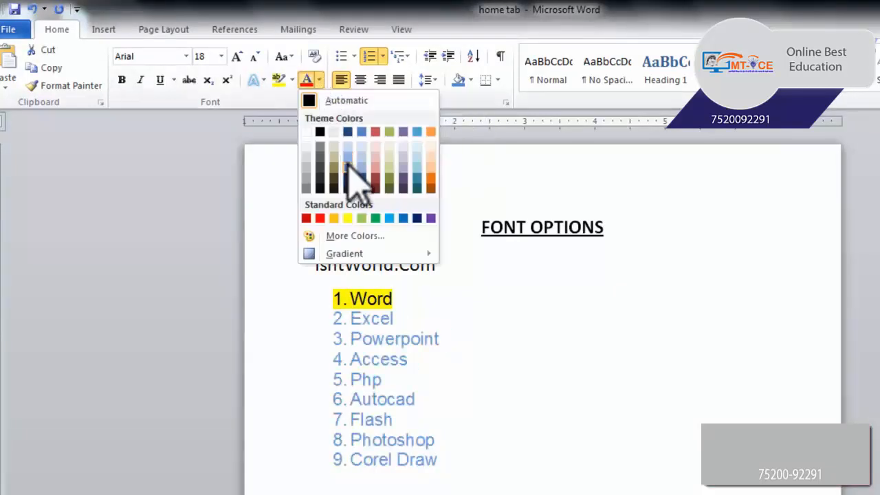
{"action": "left_click", "coordinate": [430, 219]}
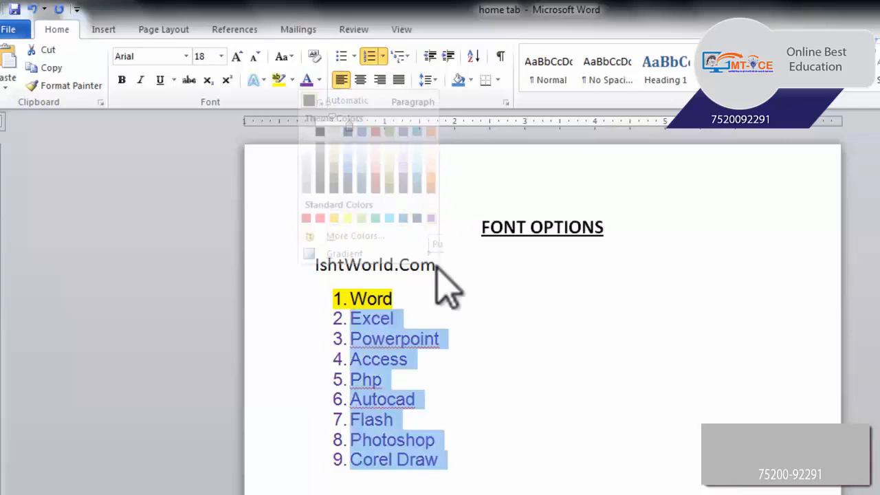
{"action": "left_click", "coordinate": [481, 379]}
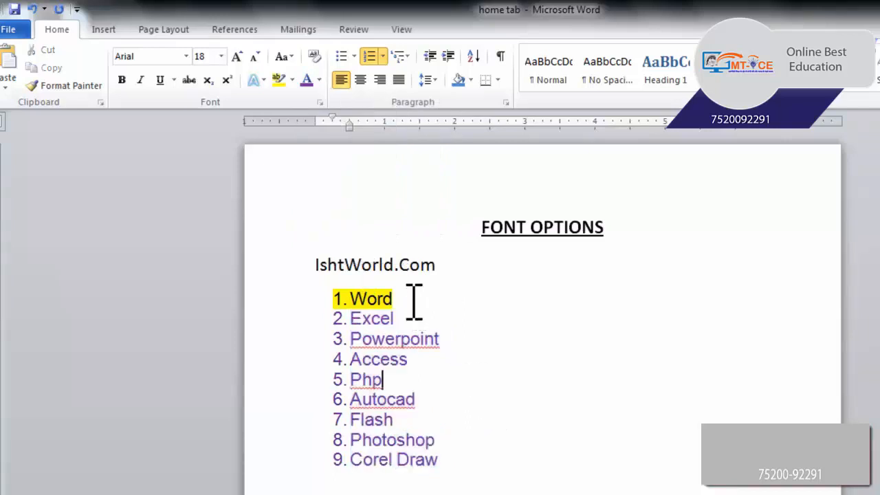
Change the highlight colour of the first list item, Word, to teal.
{"action": "left_click_drag", "start_coordinate": [414, 300], "coordinate": [353, 293]}
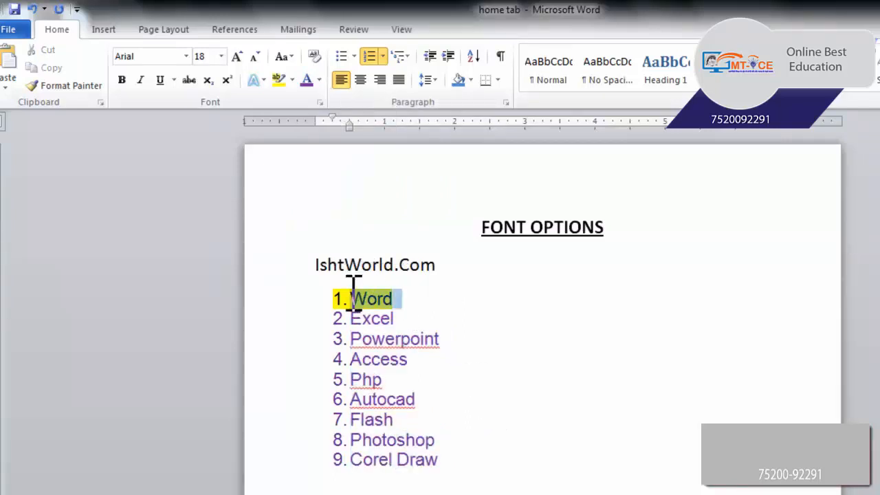
{"action": "left_click", "coordinate": [412, 300]}
{"action": "left_click_drag", "start_coordinate": [406, 301], "coordinate": [333, 297]}
{"action": "left_click", "coordinate": [292, 80]}
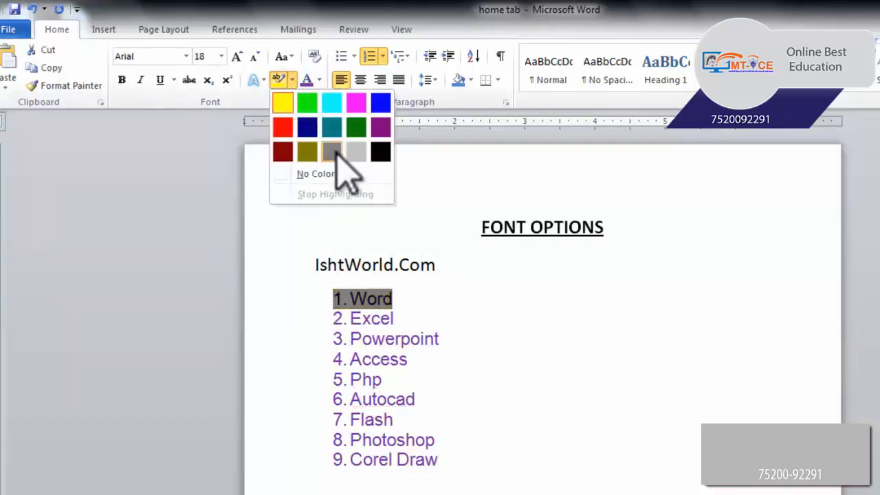
{"action": "left_click", "coordinate": [332, 128]}
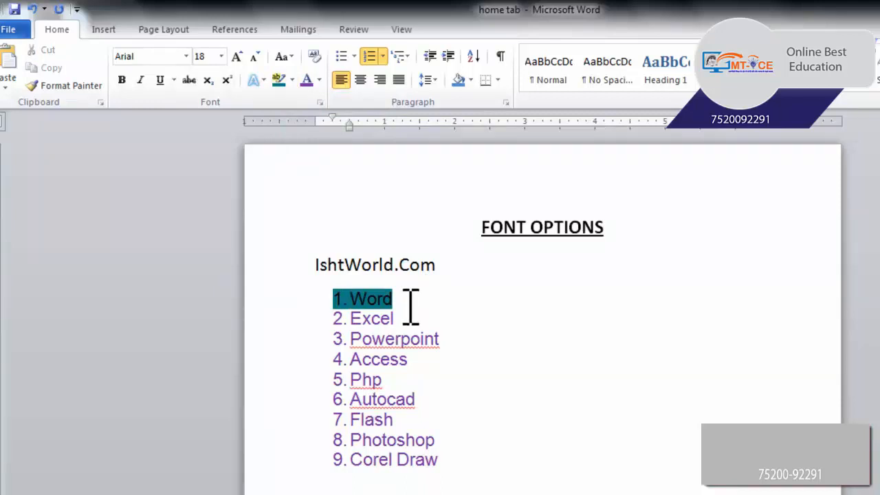
Set the highlight of the first list item, Word, back to yellow.
{"action": "left_click_drag", "start_coordinate": [405, 303], "coordinate": [336, 297]}
{"action": "left_click", "coordinate": [292, 81]}
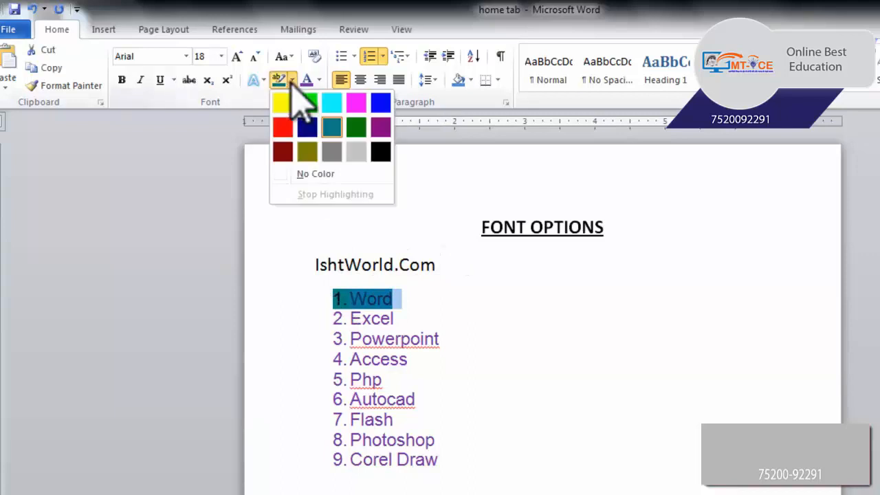
{"action": "left_click", "coordinate": [280, 103]}
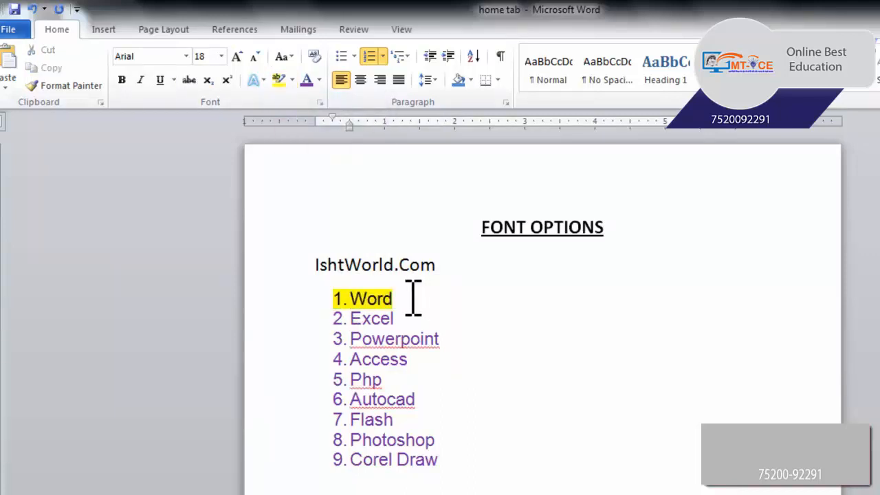
Change the highlight colour of the first list item, Word, to turquoise.
{"action": "left_click_drag", "start_coordinate": [413, 297], "coordinate": [352, 297]}
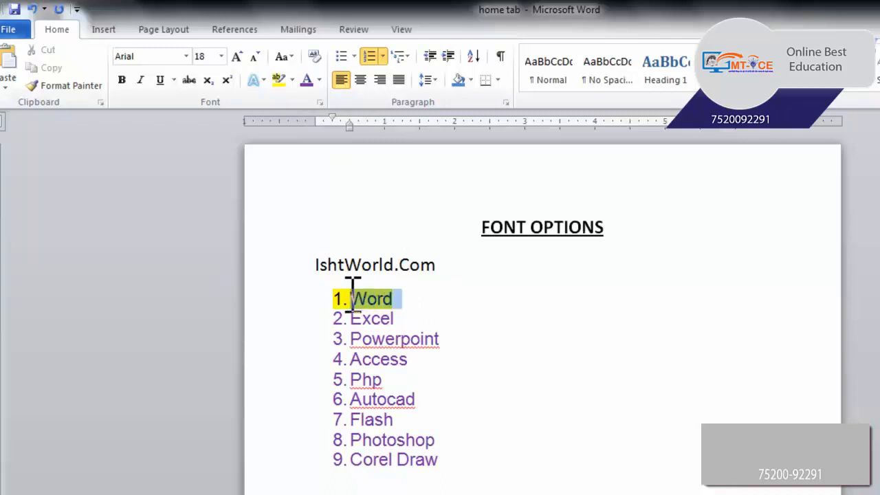
{"action": "left_click", "coordinate": [292, 81]}
{"action": "left_click", "coordinate": [331, 104]}
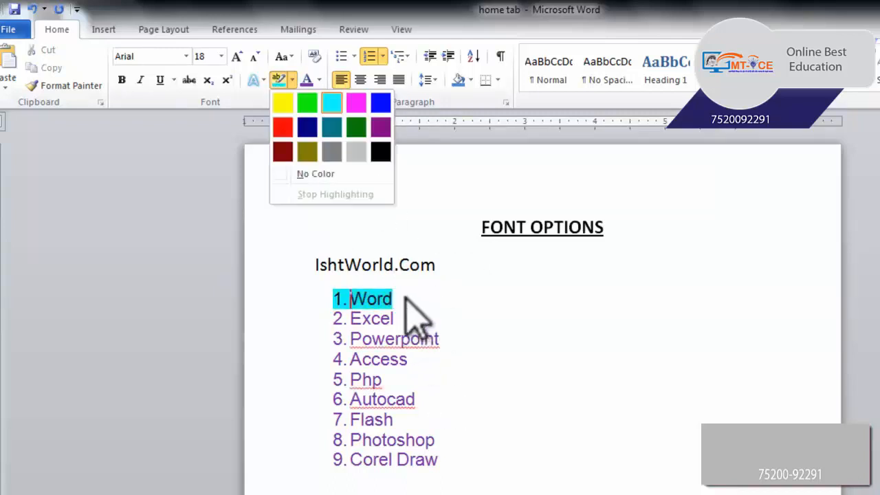
{"action": "left_click", "coordinate": [411, 302]}
Remove the highlight from the first list item, Word, by setting it to No Color.
{"action": "left_click_drag", "start_coordinate": [417, 302], "coordinate": [343, 296]}
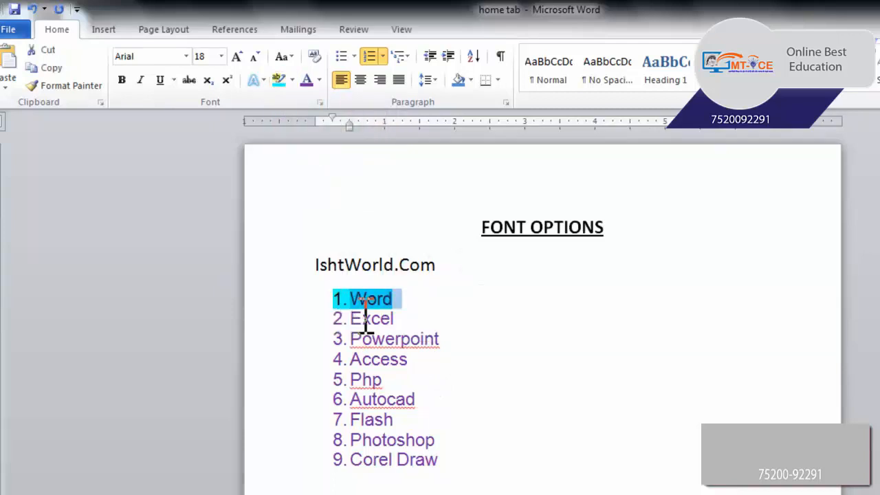
{"action": "left_click", "coordinate": [291, 79]}
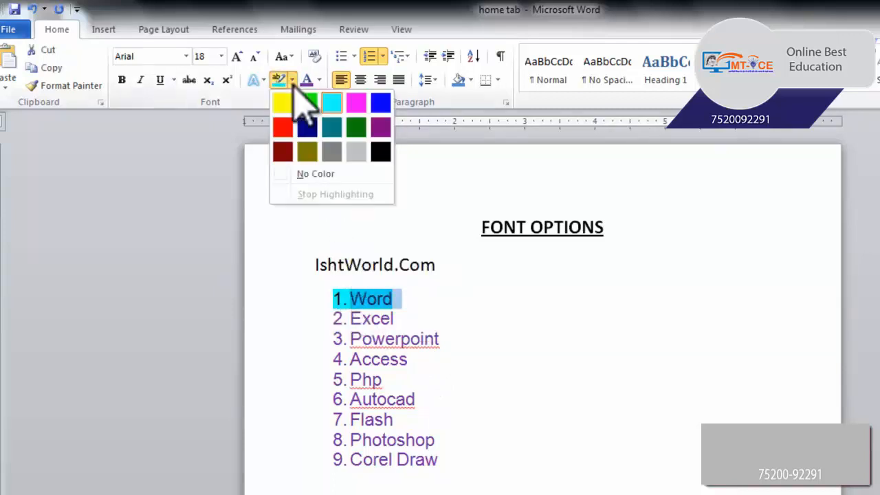
{"action": "left_click", "coordinate": [322, 183]}
{"action": "left_click", "coordinate": [324, 177]}
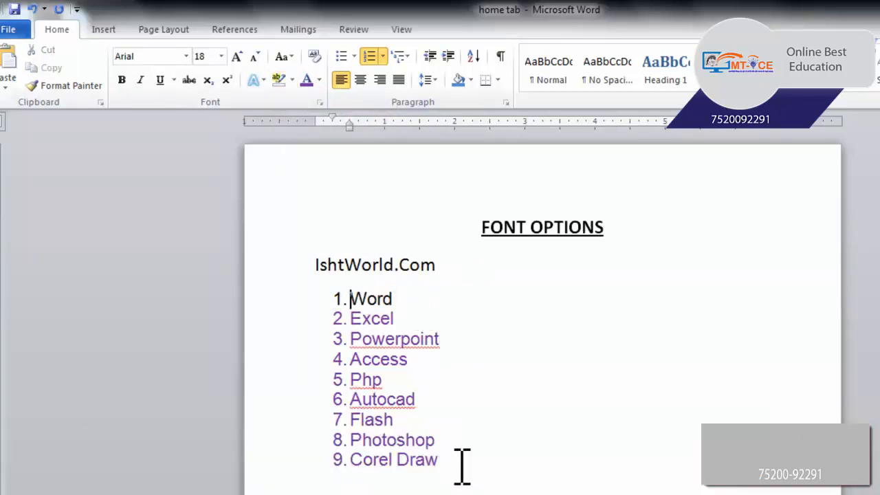
Set the font colour of the list items from Excel through Corel Draw to Automatic, and deselect them.
{"action": "left_click_drag", "start_coordinate": [462, 467], "coordinate": [330, 323]}
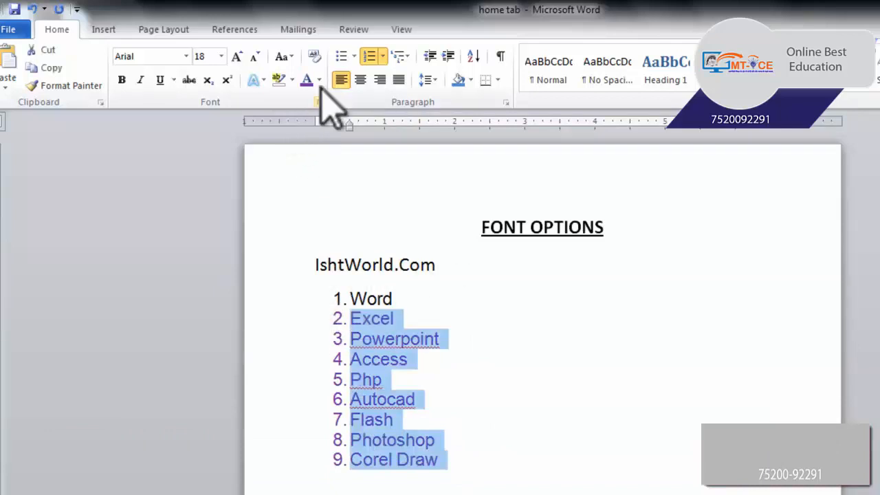
{"action": "left_click", "coordinate": [319, 80]}
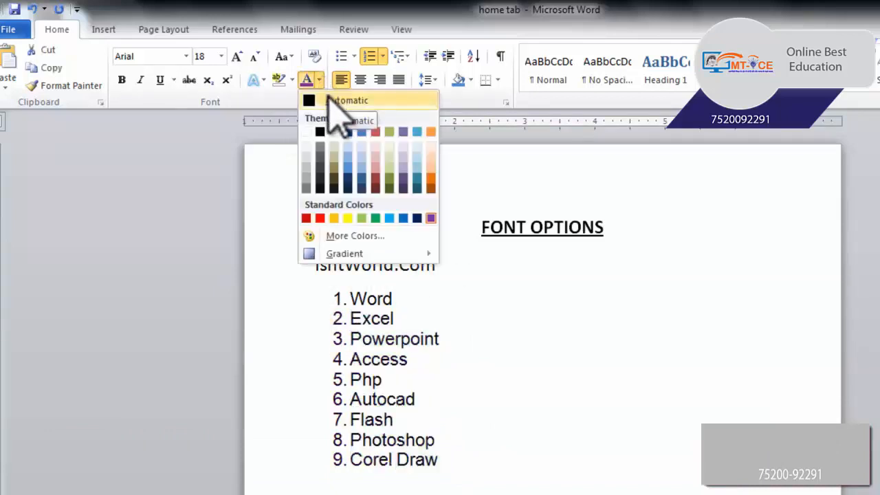
{"action": "left_click", "coordinate": [330, 100]}
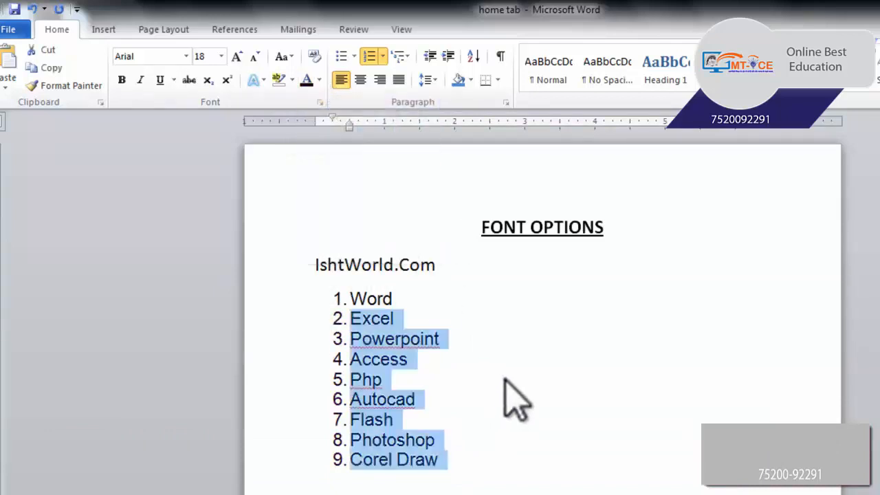
{"action": "left_click", "coordinate": [479, 268]}
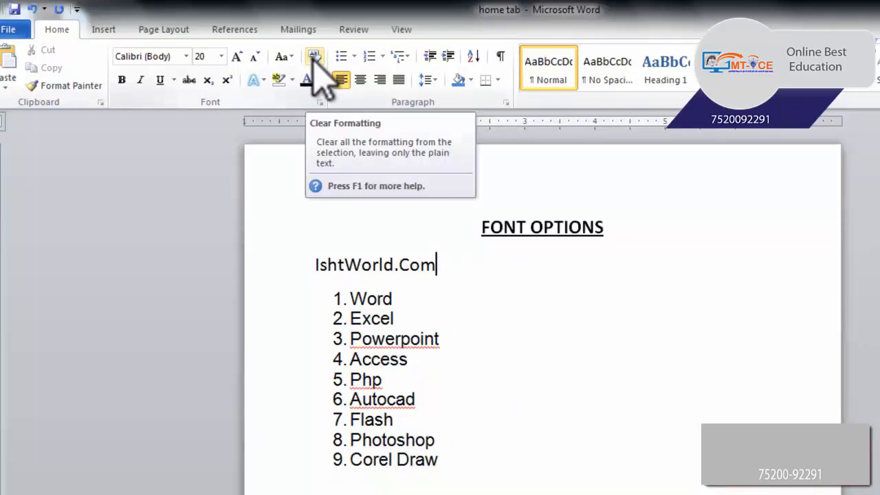
Clear all formatting from the whole numbered list, Word through Corel Draw, leaving only plain text.
{"action": "mouse_move", "coordinate": [462, 457]}
{"action": "left_mouse_down"}
{"action": "mouse_move", "coordinate": [410, 419]}
{"action": "mouse_move", "coordinate": [345, 275]}
{"action": "mouse_move", "coordinate": [344, 298]}
{"action": "left_mouse_up"}
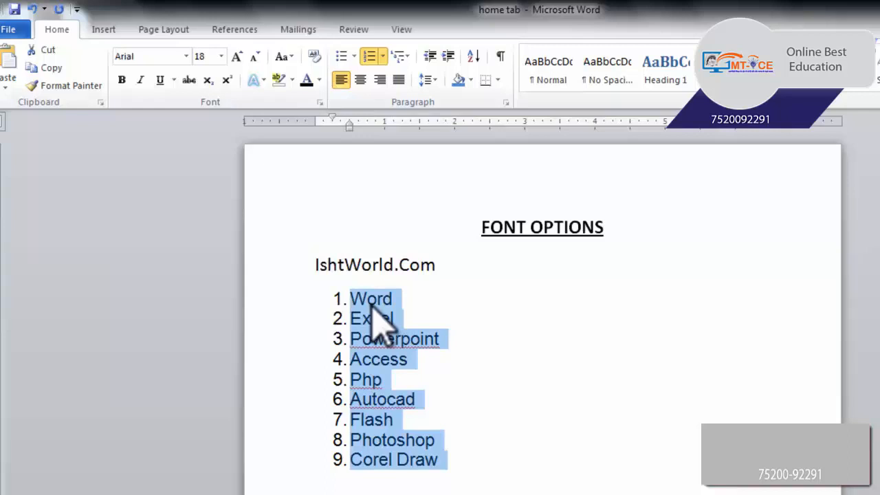
{"action": "left_click_drag", "start_coordinate": [371, 318], "coordinate": [370, 313]}
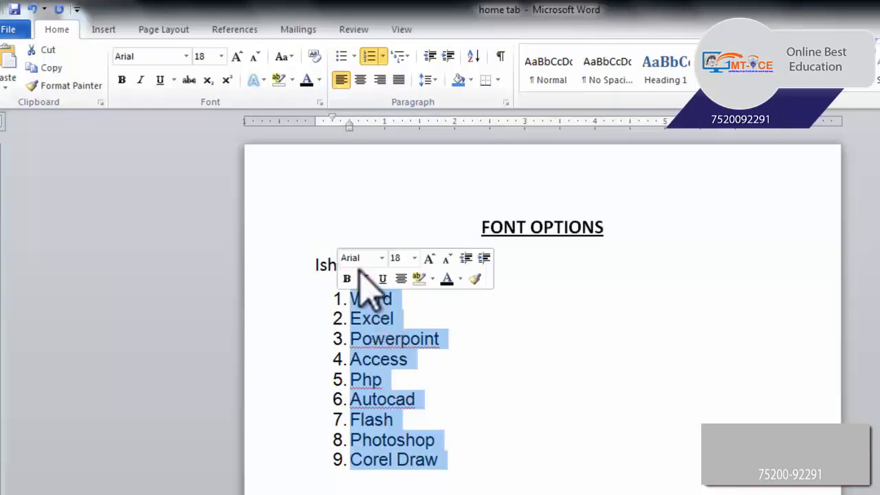
{"action": "left_click", "coordinate": [314, 56]}
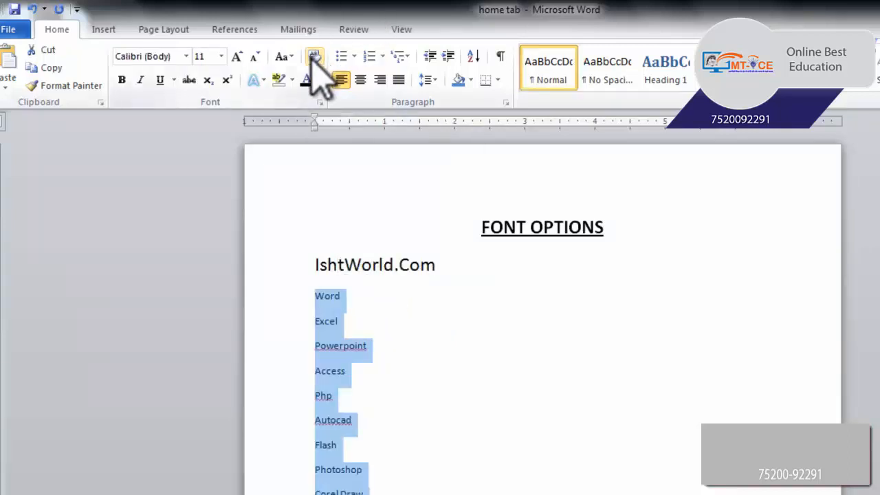